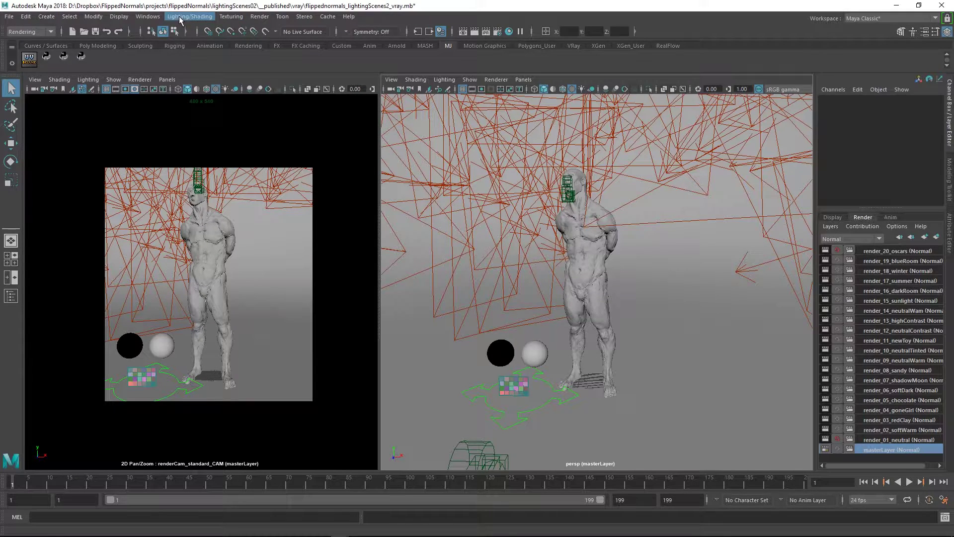
# Check the Preferred Render Setup System options in the rendering preferences and close the preferences without saving.
pyautogui.click(148, 16)
pyautogui.moveTo(187, 109)
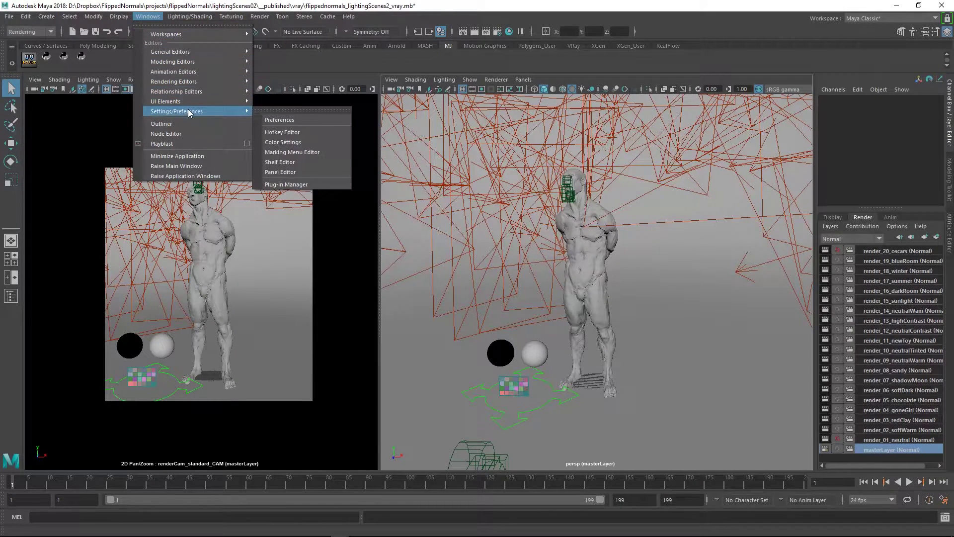
pyautogui.click(270, 120)
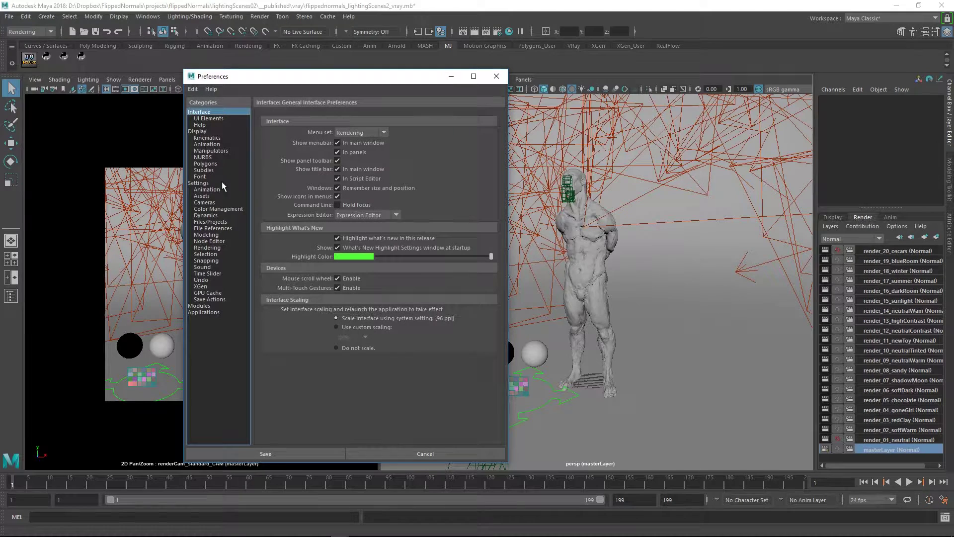
pyautogui.click(207, 248)
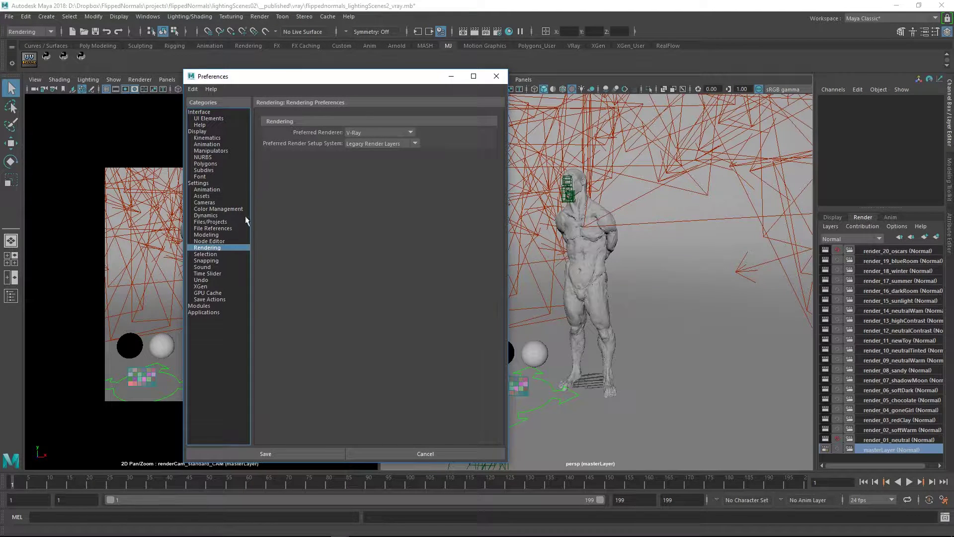
pyautogui.click(380, 145)
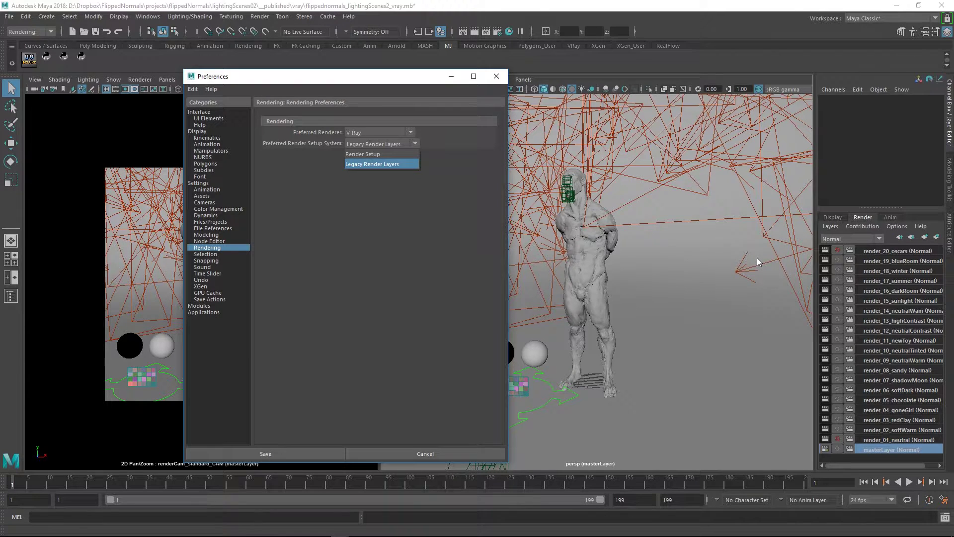
pyautogui.click(422, 454)
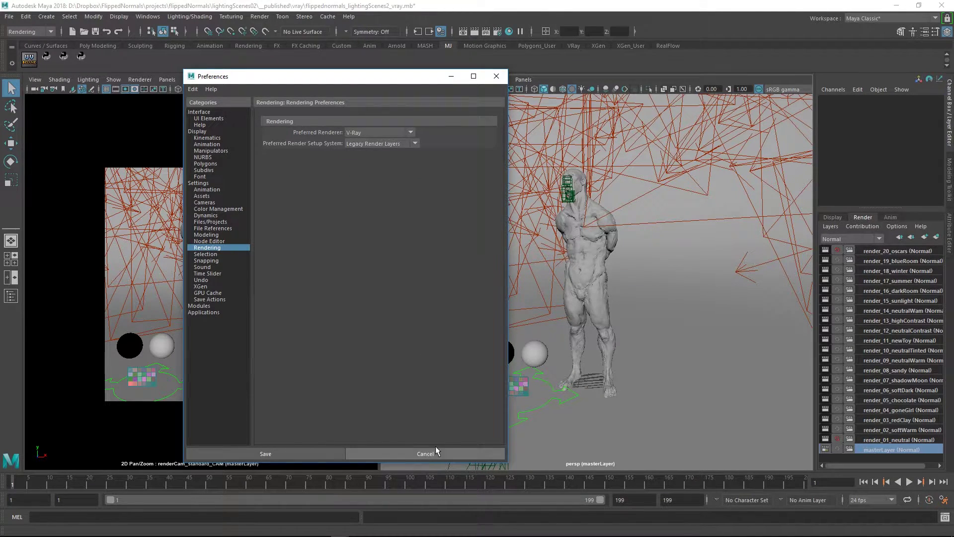
pyautogui.click(426, 453)
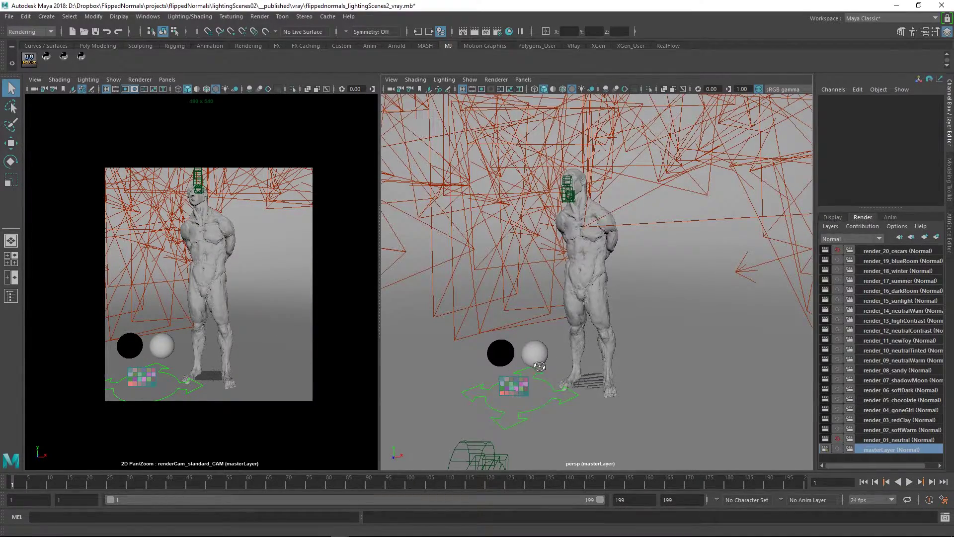
# Select the Macbeth chart beside the figure and inspect the file texture feeding its material's diffuse color.
pyautogui.keyDown('alt'); pyautogui.moveTo(533, 358); pyautogui.dragTo(514, 381); pyautogui.keyUp('alt')
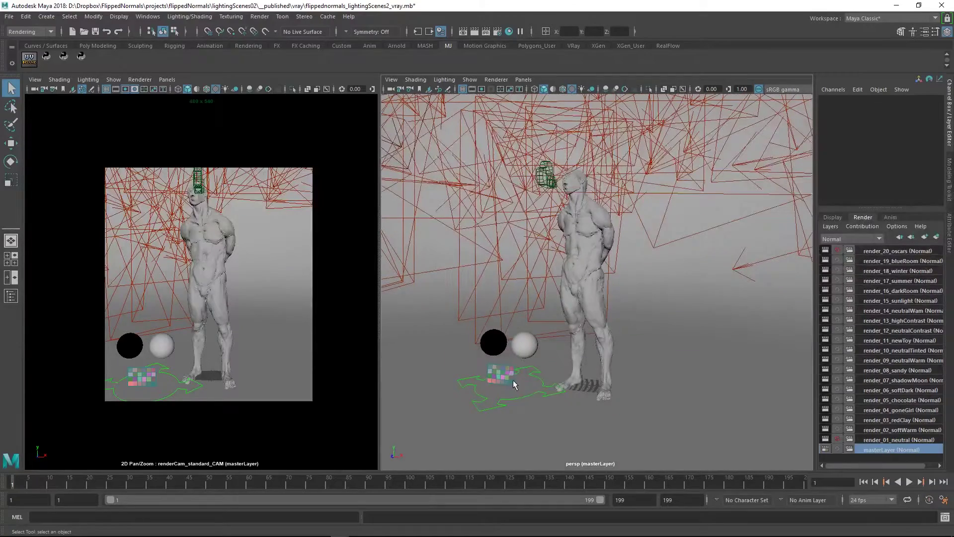
pyautogui.click(507, 378)
pyautogui.keyDown('alt'); pyautogui.moveTo(499, 348); pyautogui.dragTo(513, 331, button='middle'); pyautogui.keyUp('alt')
pyautogui.scroll(3, 515, 335)
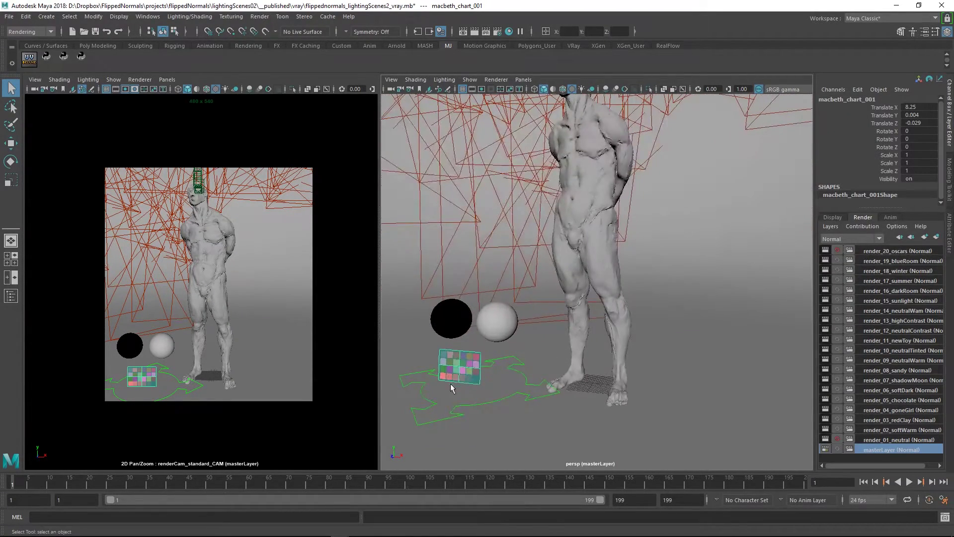
pyautogui.hotkey('ctrl', 'a')
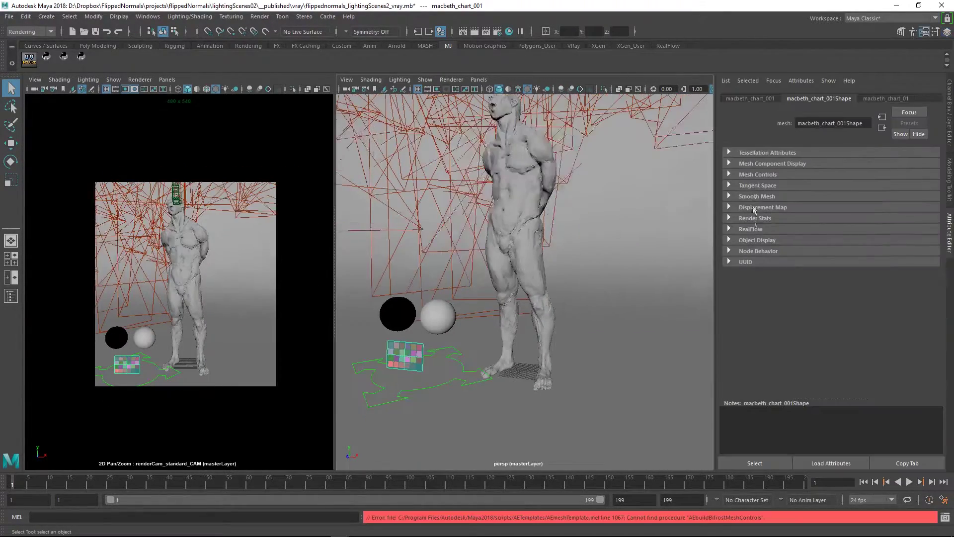
pyautogui.click(886, 99)
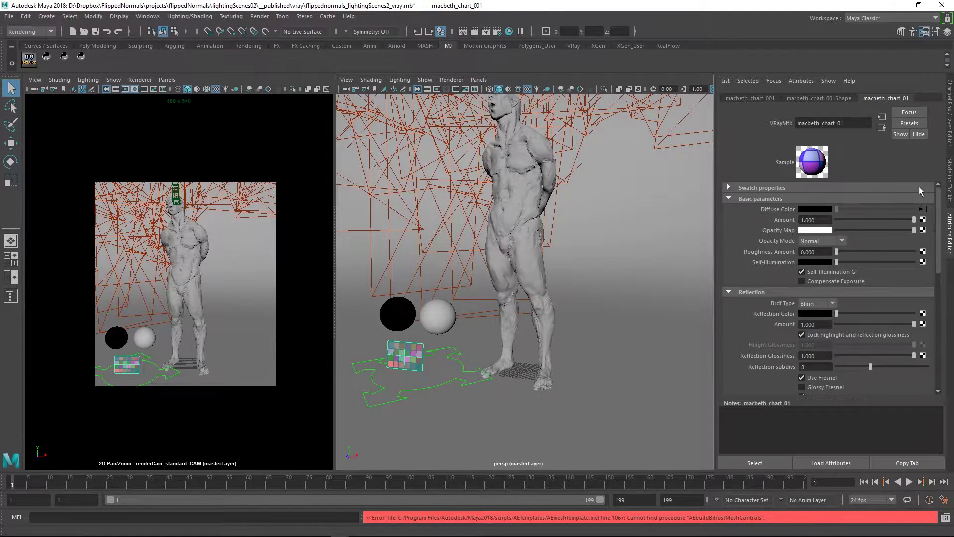
pyautogui.click(923, 209)
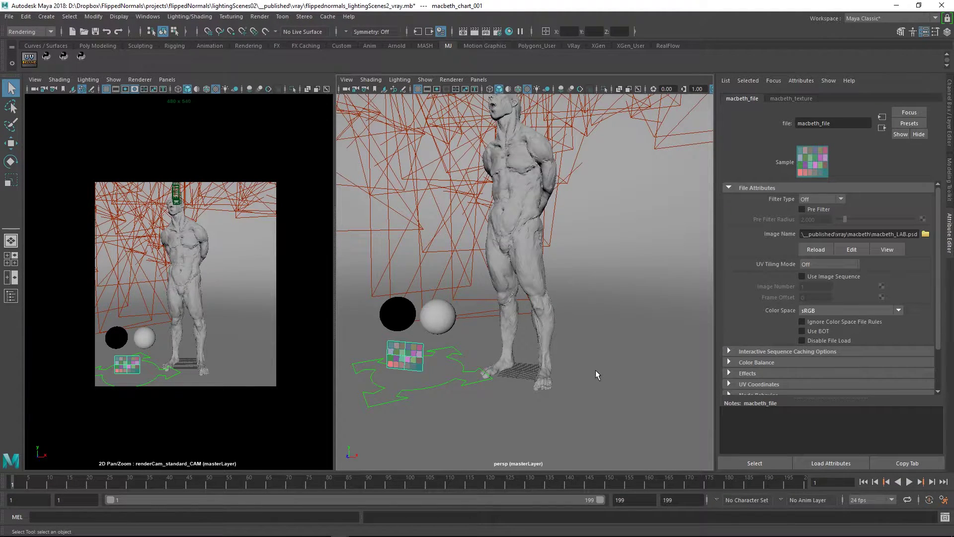
# Open the Outliner, expand object_GRP down to the dude mesh, and select its parent objectMask_GRP.
pyautogui.keyDown('alt'); pyautogui.moveTo(623, 336); pyautogui.dragTo(610, 354); pyautogui.keyUp('alt')
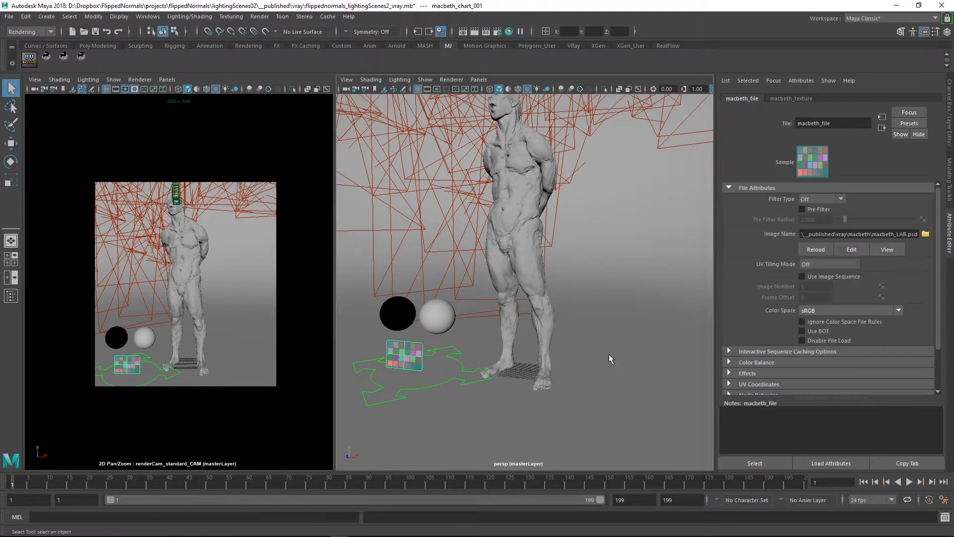
pyautogui.hotkey('shift', 'o')
pyautogui.moveTo(500, 115); pyautogui.dragTo(629, 113)
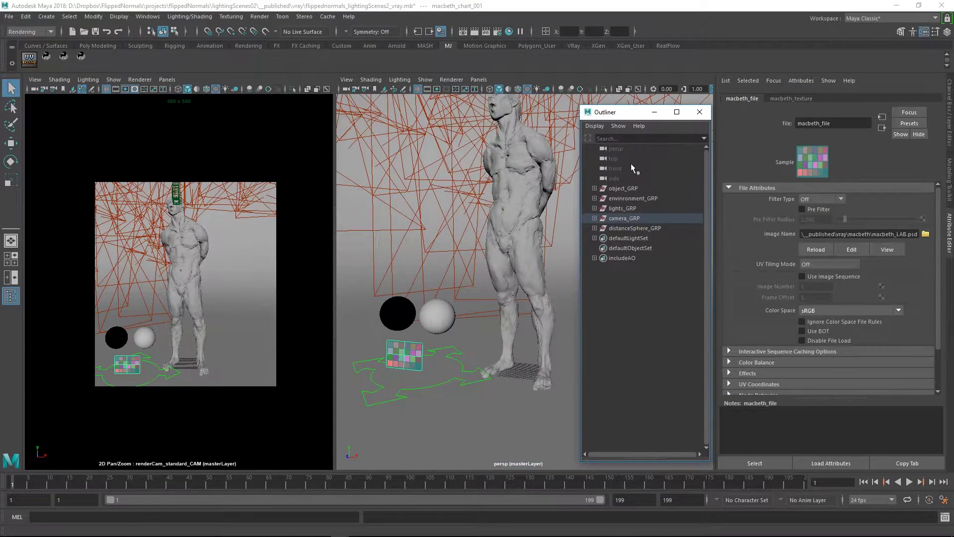
pyautogui.click(593, 188)
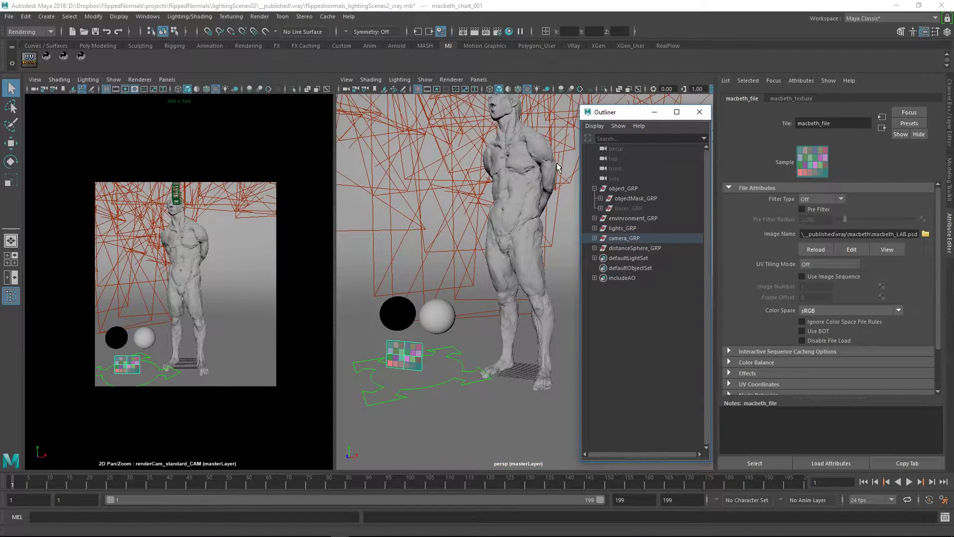
pyautogui.click(601, 199)
pyautogui.click(630, 208)
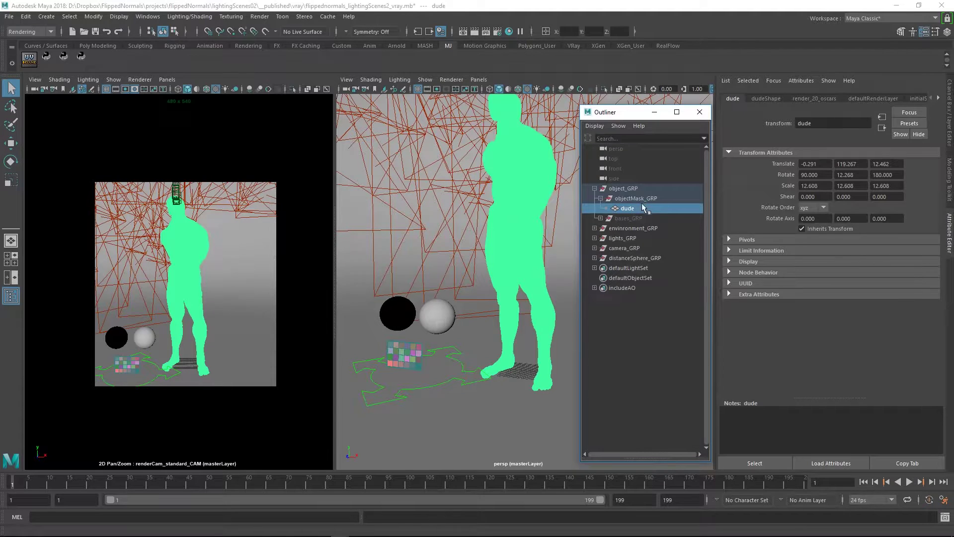
pyautogui.moveTo(635, 201); pyautogui.dragTo(635, 200)
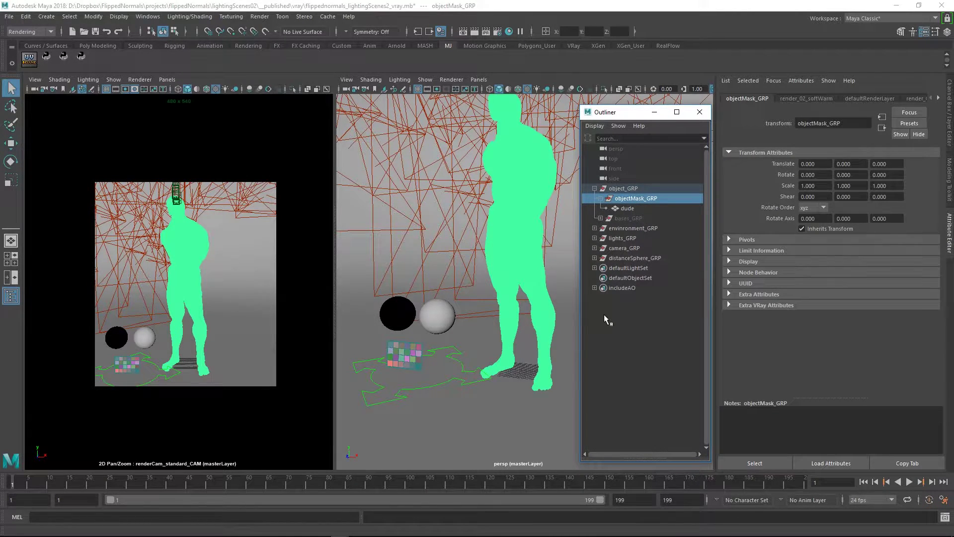
# Preview the figure's turntable animation, return to frame 1, and clear the selection.
pyautogui.moveTo(11, 483); pyautogui.dragTo(200, 475)
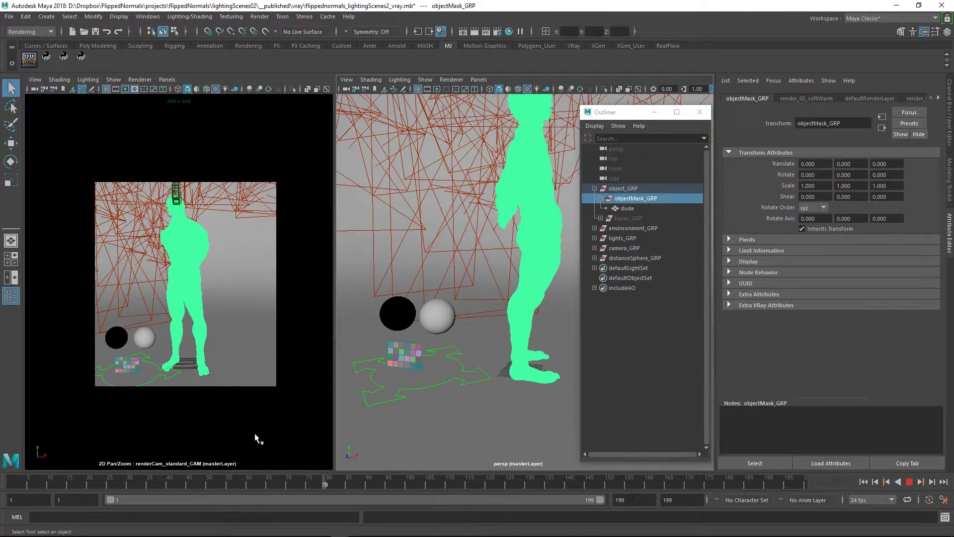
pyautogui.moveTo(255, 433); pyautogui.dragTo(1, 399)
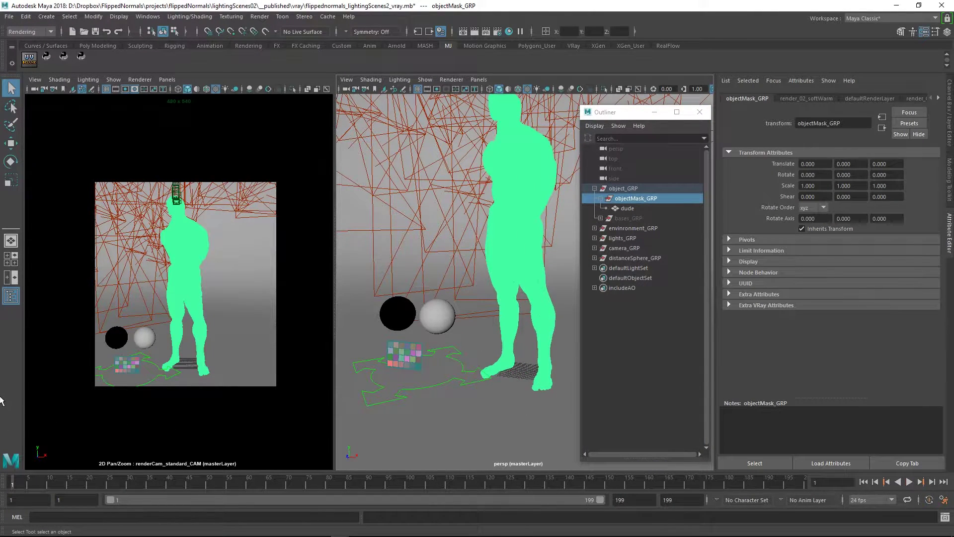
pyautogui.click(537, 409)
pyautogui.keyDown('alt'); pyautogui.moveTo(528, 342); pyautogui.dragTo(511, 344); pyautogui.keyUp('alt')
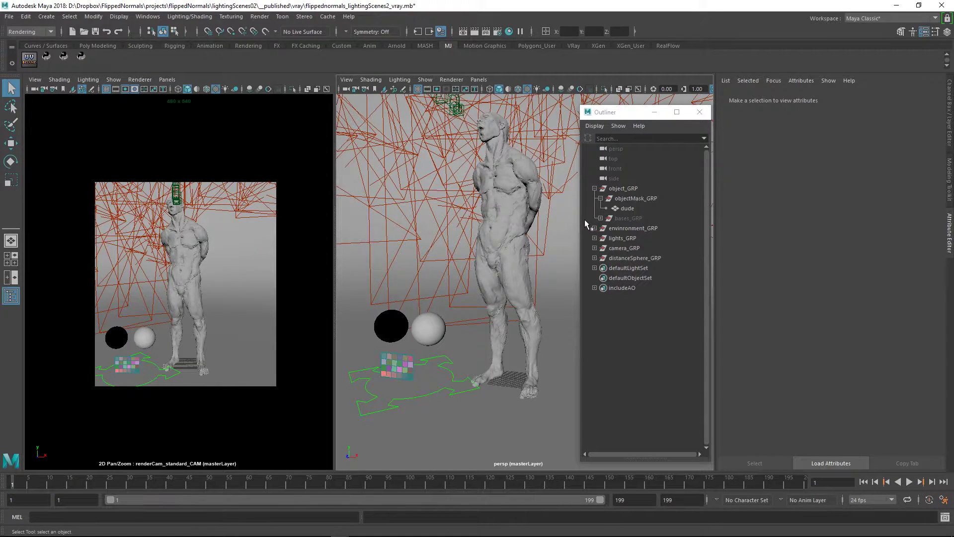
# Unhide bases_GRP so the pedestals show in the scene, frame them, and clear the selection.
pyautogui.moveTo(628, 112); pyautogui.dragTo(694, 93)
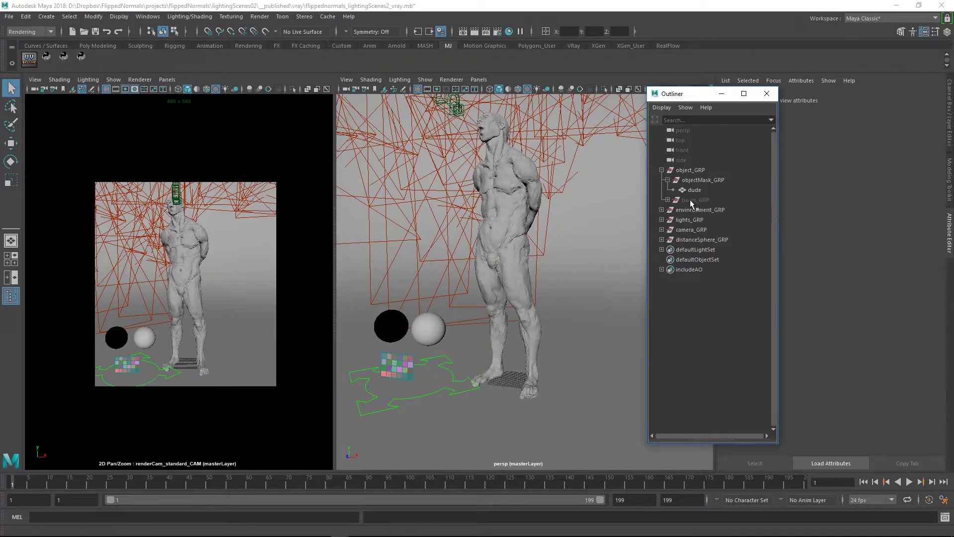
pyautogui.click(690, 199)
pyautogui.hotkey('shift', 'h')
pyautogui.press('f')
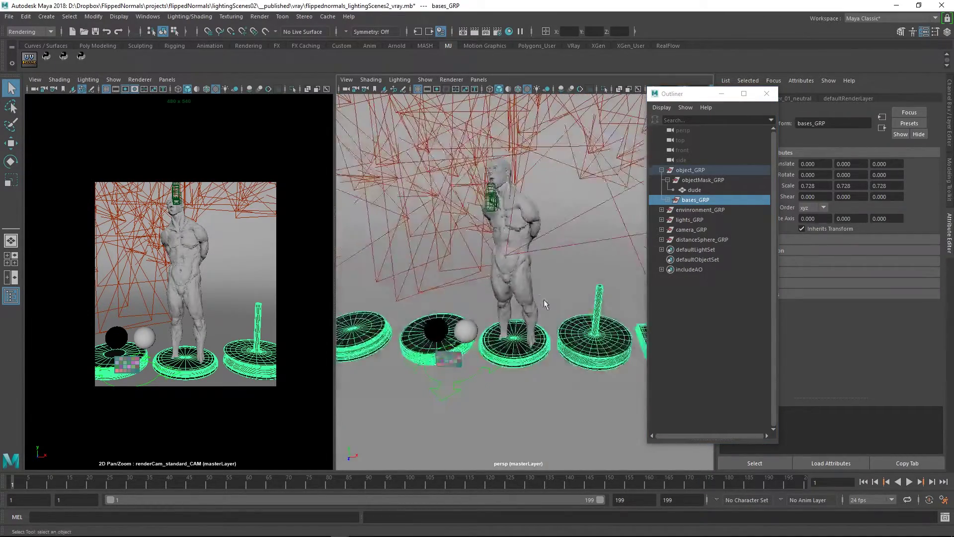
pyautogui.scroll(-5, 545, 303)
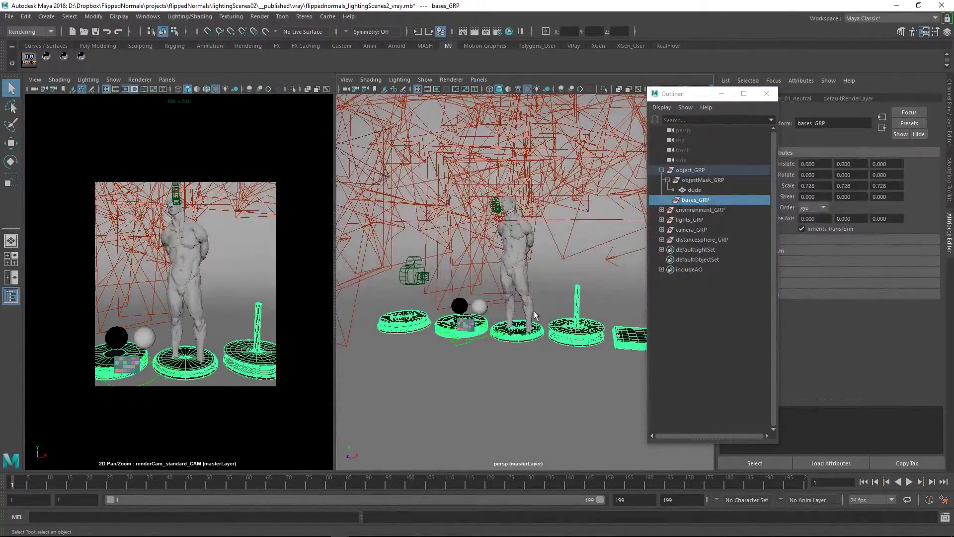
pyautogui.click(543, 375)
# Select the round pedestal with the upright rod and examine it and the neighbouring bases from several angles.
pyautogui.keyDown('alt'); pyautogui.moveTo(542, 374); pyautogui.dragTo(558, 342); pyautogui.keyUp('alt')
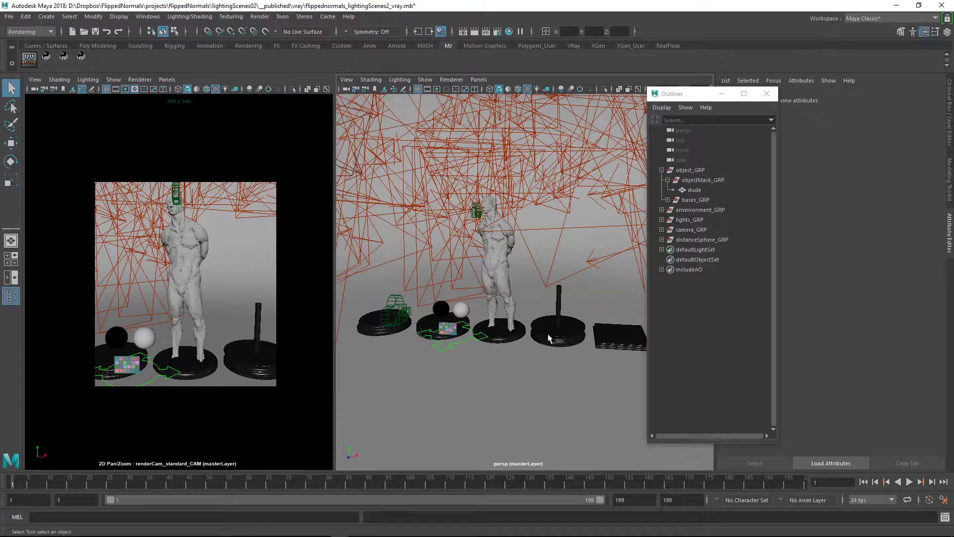
pyautogui.keyDown('alt'); pyautogui.moveTo(568, 341); pyautogui.dragTo(531, 331, button='middle'); pyautogui.keyUp('alt')
pyautogui.keyDown('alt'); pyautogui.moveTo(530, 331); pyautogui.dragTo(581, 368, button='right'); pyautogui.keyUp('alt')
pyautogui.click(547, 349)
pyautogui.keyDown('alt'); pyautogui.moveTo(492, 318); pyautogui.dragTo(539, 348, button='right'); pyautogui.keyUp('alt')
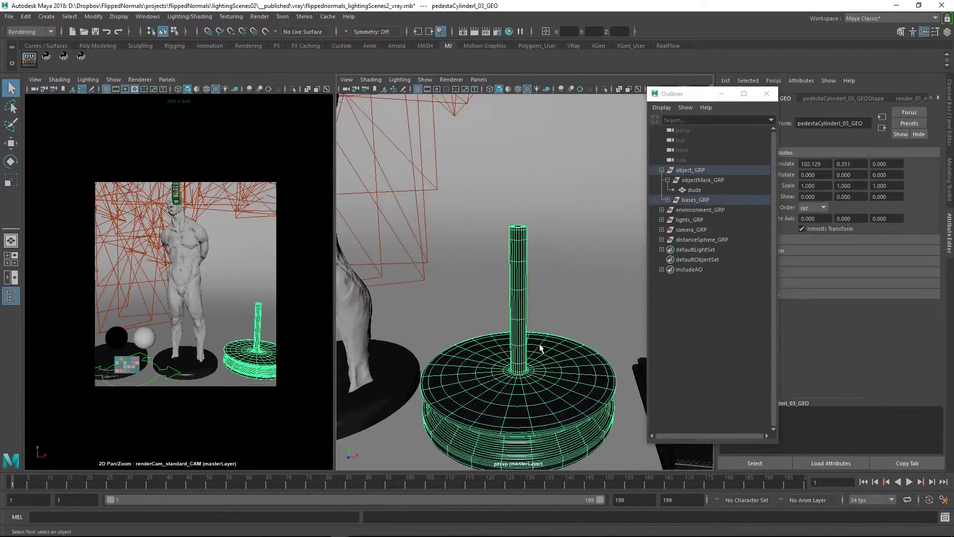
pyautogui.keyDown('alt'); pyautogui.moveTo(539, 348); pyautogui.dragTo(536, 332); pyautogui.keyUp('alt')
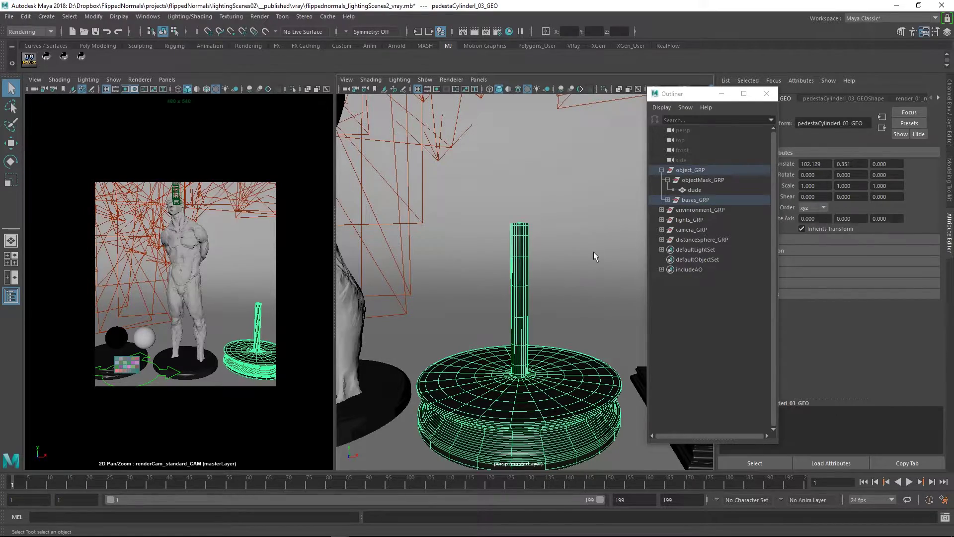
pyautogui.keyDown('alt'); pyautogui.moveTo(560, 282); pyautogui.dragTo(490, 269, button='right'); pyautogui.keyUp('alt')
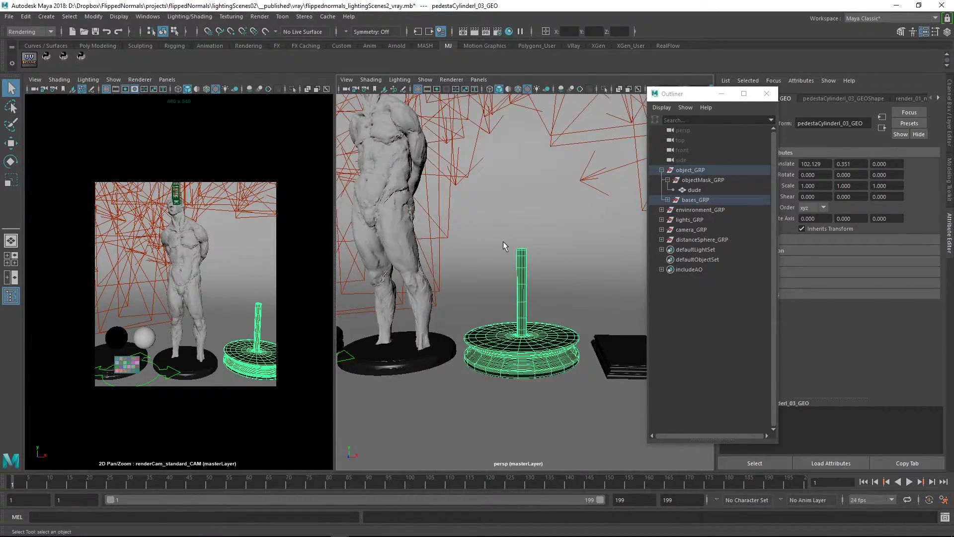
pyautogui.keyDown('alt'); pyautogui.moveTo(505, 245); pyautogui.dragTo(467, 249); pyautogui.keyUp('alt')
pyautogui.keyDown('alt'); pyautogui.moveTo(467, 248); pyautogui.dragTo(501, 252, button='middle'); pyautogui.keyUp('alt')
pyautogui.keyDown('alt'); pyautogui.moveTo(501, 252); pyautogui.dragTo(465, 272, button='right'); pyautogui.keyUp('alt')
pyautogui.keyDown('alt'); pyautogui.moveTo(464, 273); pyautogui.dragTo(499, 275, button='middle'); pyautogui.keyUp('alt')
# Select macbethSpheres_grp under renderCam_standard_CAM, test that it follows the camera by orbiting, and undo the camera move.
pyautogui.click(662, 229)
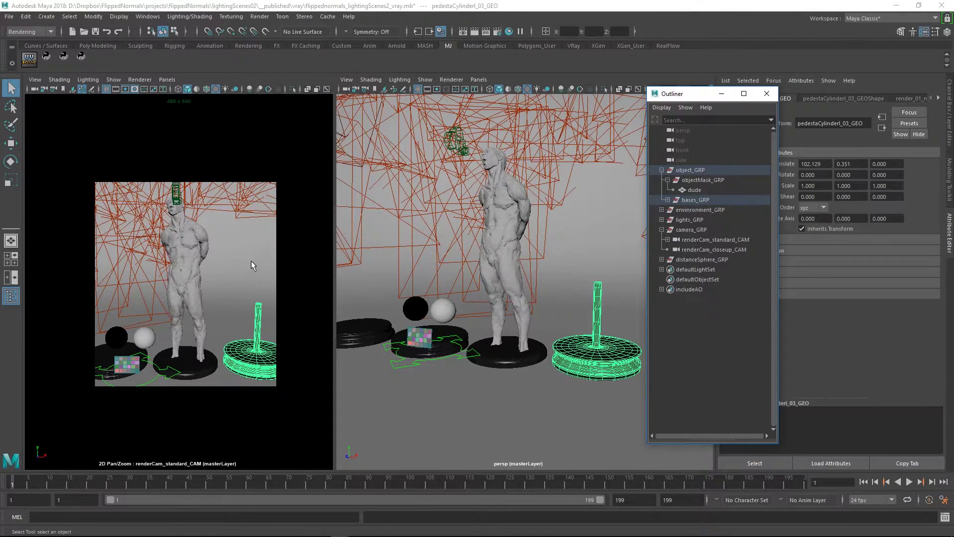
pyautogui.click(262, 229)
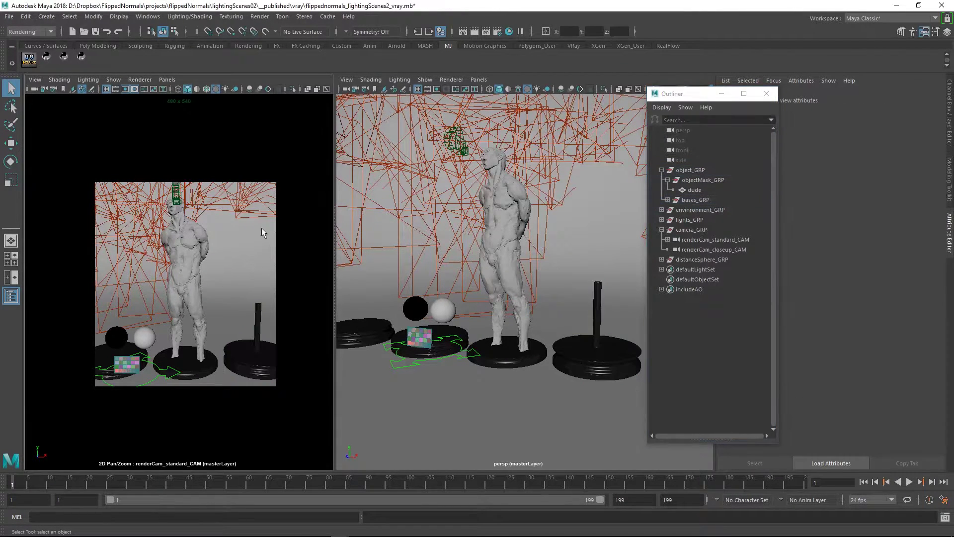
pyautogui.click(668, 240)
pyautogui.click(694, 249)
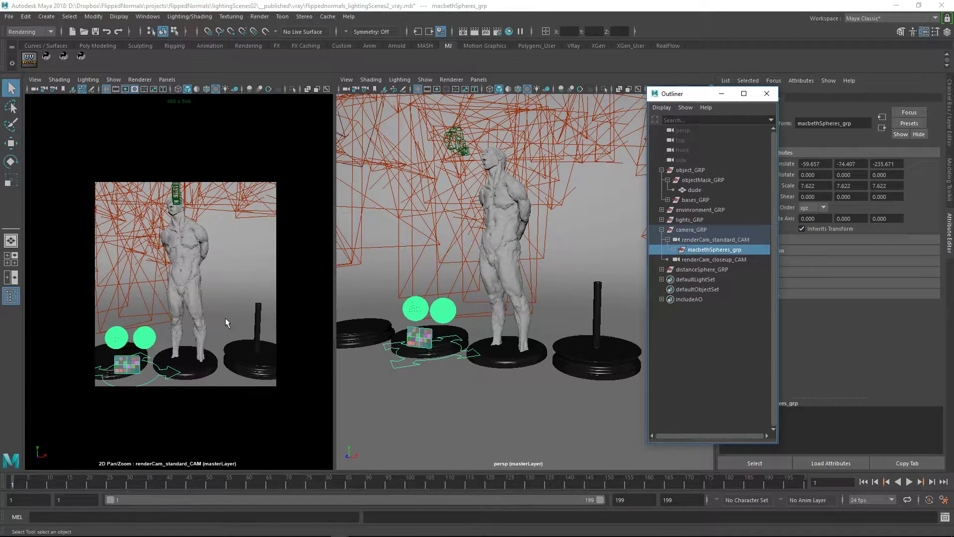
pyautogui.moveTo(225, 303)
pyautogui.keyDown('alt'); pyautogui.mouseDown()
pyautogui.moveTo(213, 315)
pyautogui.moveTo(228, 294)
pyautogui.moveTo(192, 274)
pyautogui.moveTo(218, 291)
pyautogui.mouseUp(); pyautogui.keyUp('alt')
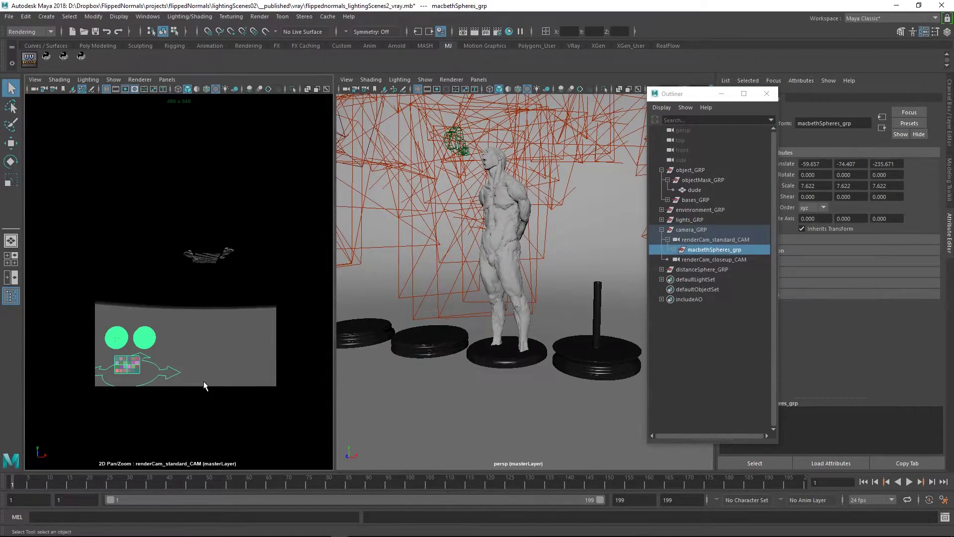
pyautogui.hotkey('ctrl', 'z')
# Try moving macbethSpheres_ctrl upward, undo the move, and scale the control uniformly to 0.682.
pyautogui.click(408, 366)
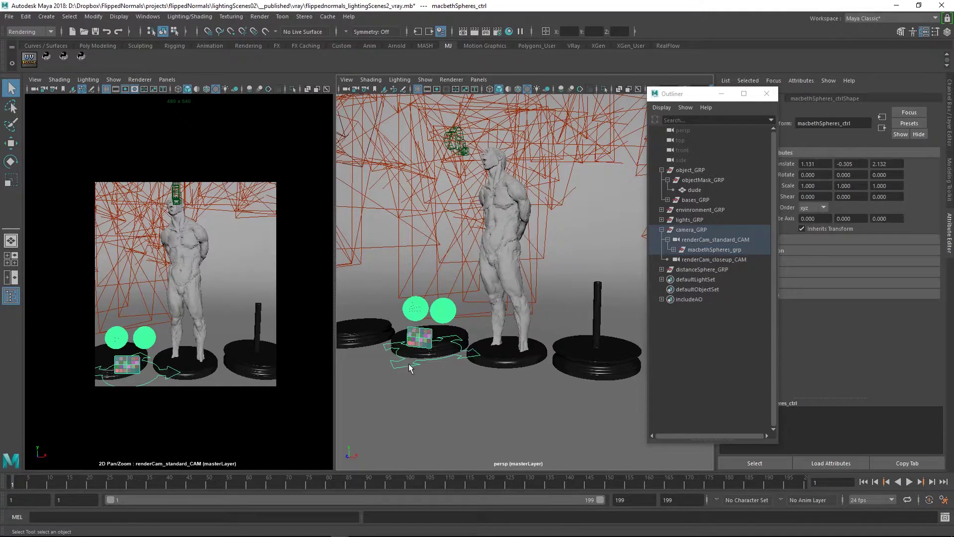
pyautogui.press('w')
pyautogui.moveTo(428, 297); pyautogui.dragTo(429, 248)
pyautogui.hotkey('ctrl', 'z')
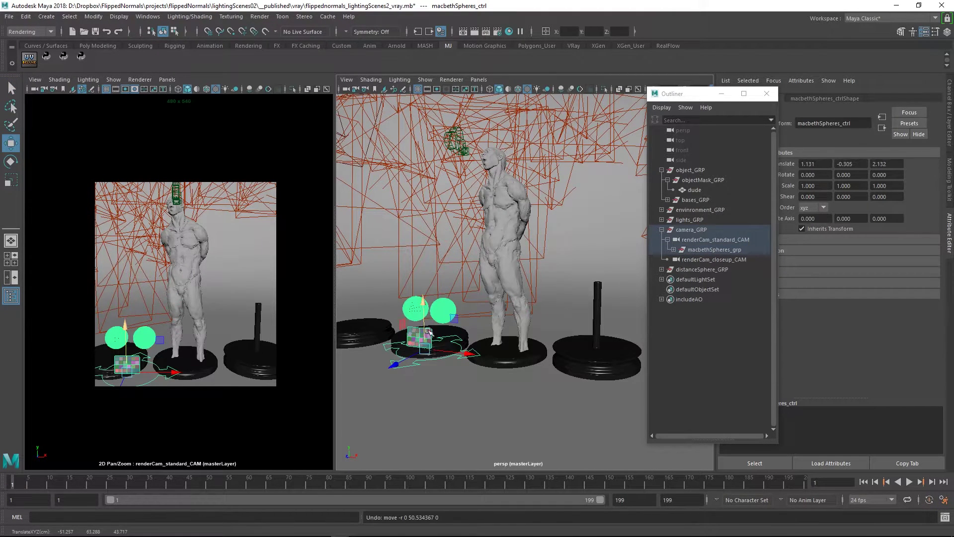
pyautogui.press('r')
pyautogui.moveTo(426, 350); pyautogui.dragTo(405, 351)
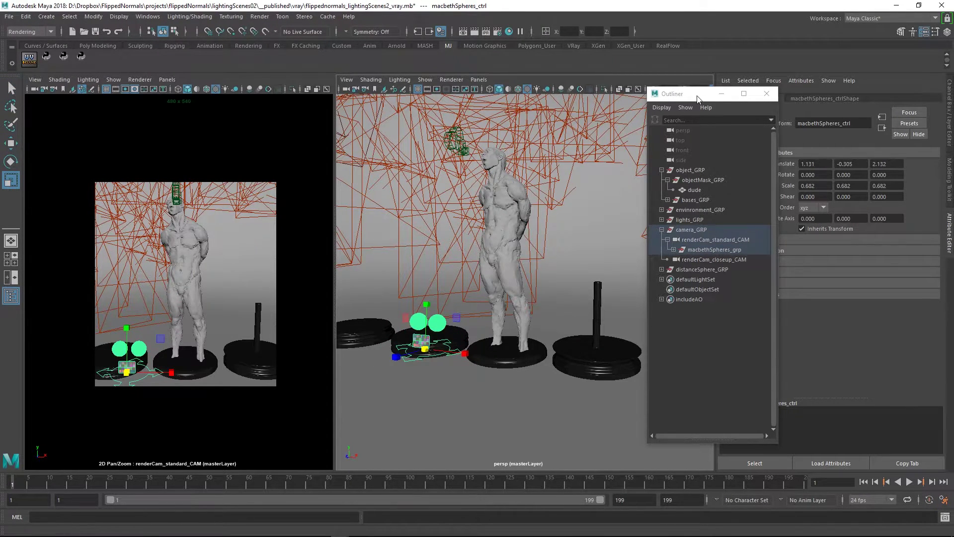
# Bring up the display layers beside the channel box and toggle the macbeth layer's visibility off and back on.
pyautogui.moveTo(681, 93); pyautogui.dragTo(500, 85)
pyautogui.hotkey('ctrl', 'a')
pyautogui.click(832, 217)
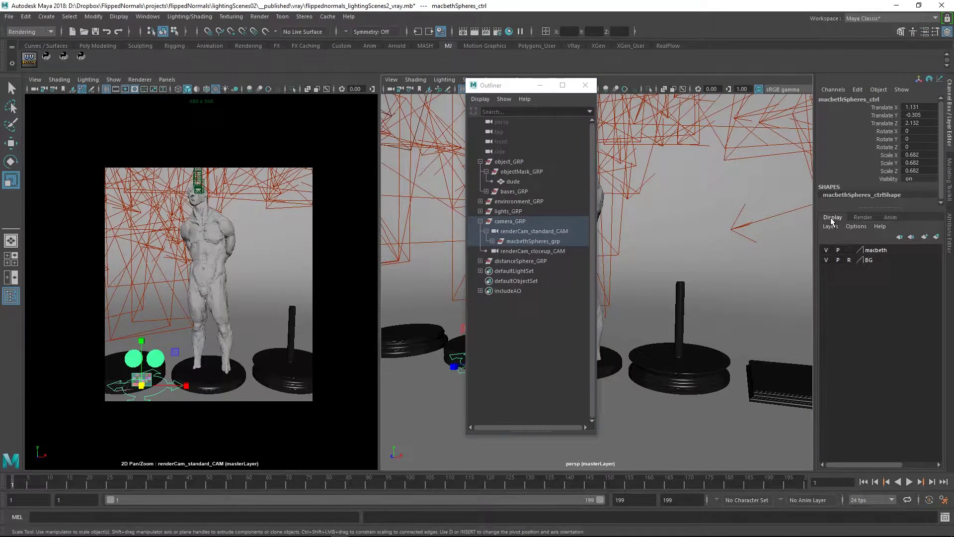
pyautogui.click(826, 250)
pyautogui.click(826, 250)
# Undo the uniform scaling of macbethSpheres_ctrl.
pyautogui.hotkey('ctrl', 'z')
pyautogui.hotkey('ctrl', 'z')
pyautogui.hotkey('ctrl', 'z')
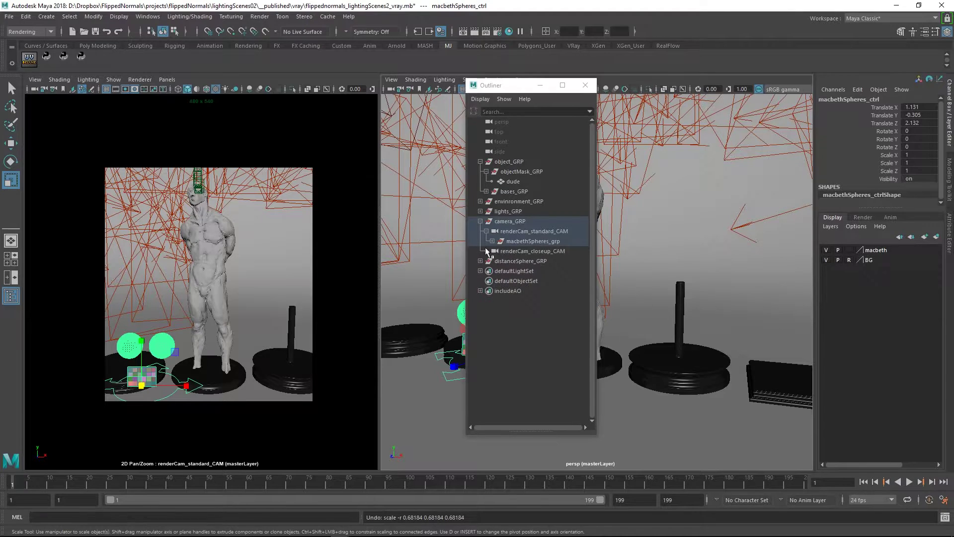
# Look through renderCam_closeup_CAM in the render viewport and move the Outliner clear of the figure in the perspective view.
pyautogui.click(532, 252)
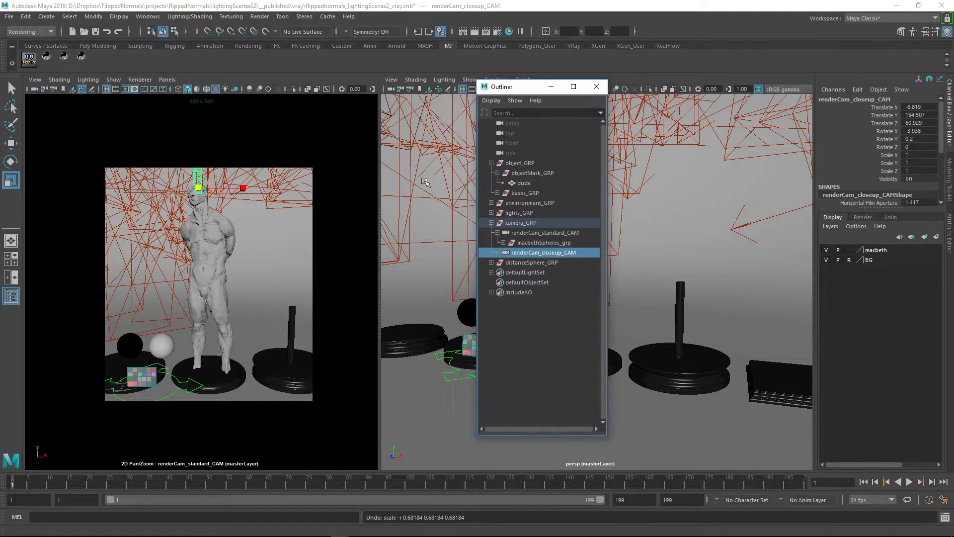
pyautogui.moveTo(538, 253); pyautogui.dragTo(238, 276, button='middle')
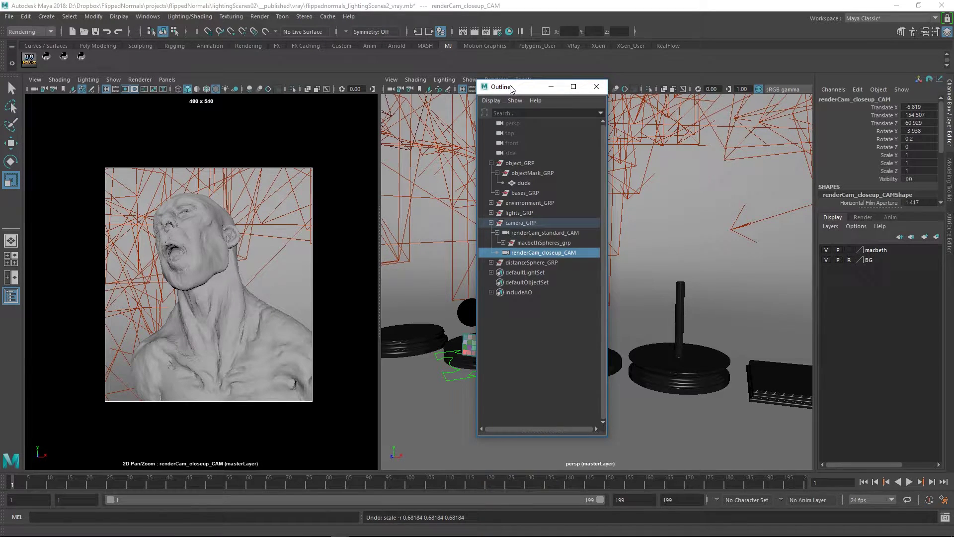
pyautogui.moveTo(512, 88); pyautogui.dragTo(463, 98)
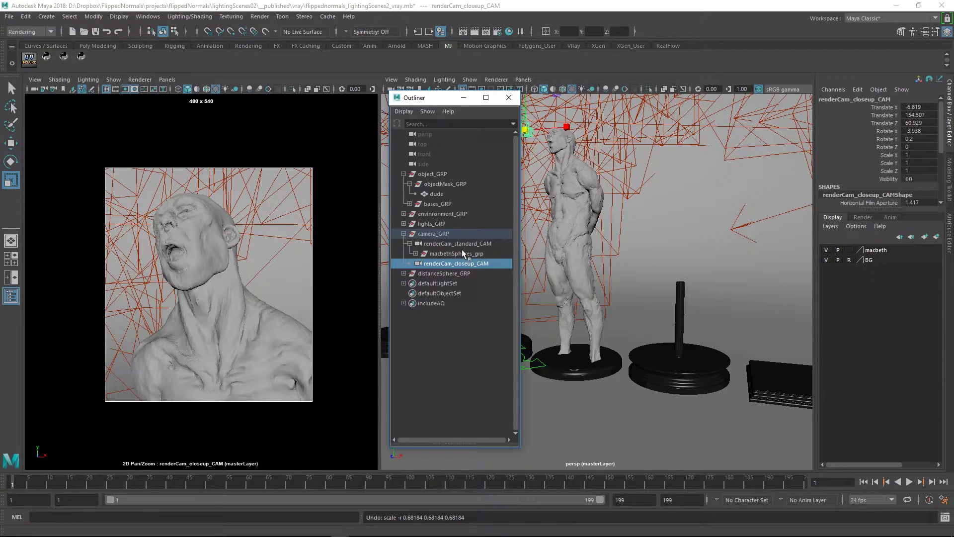
# Expand distanceSphere_GRP, select distanceSphere_GEO and inspect its position at the figure's feet.
pyautogui.click(403, 273)
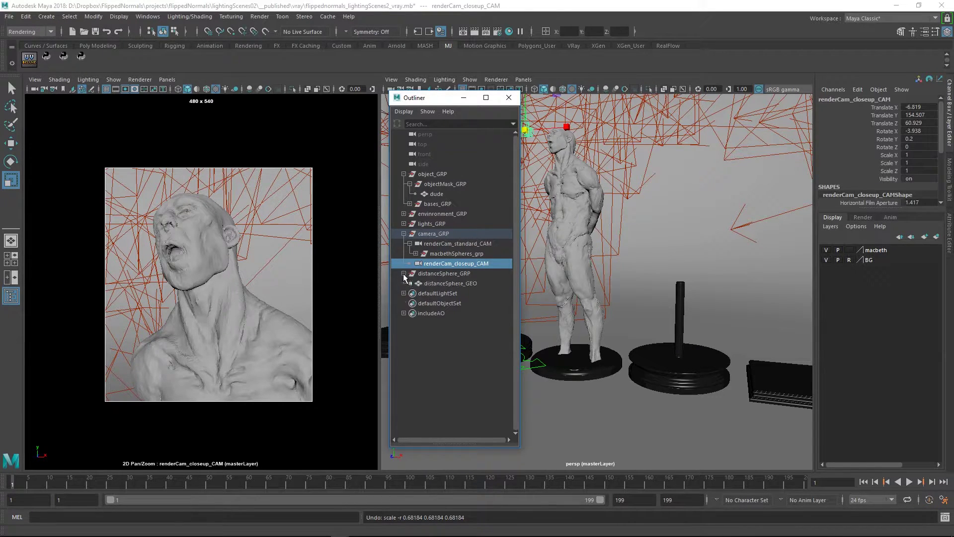
pyautogui.click(448, 283)
pyautogui.keyDown('alt'); pyautogui.moveTo(581, 294); pyautogui.dragTo(619, 304); pyautogui.keyUp('alt')
pyautogui.keyDown('alt'); pyautogui.moveTo(635, 355); pyautogui.dragTo(651, 363); pyautogui.keyUp('alt')
pyautogui.keyDown('alt'); pyautogui.moveTo(651, 378); pyautogui.dragTo(682, 436, button='right'); pyautogui.keyUp('alt')
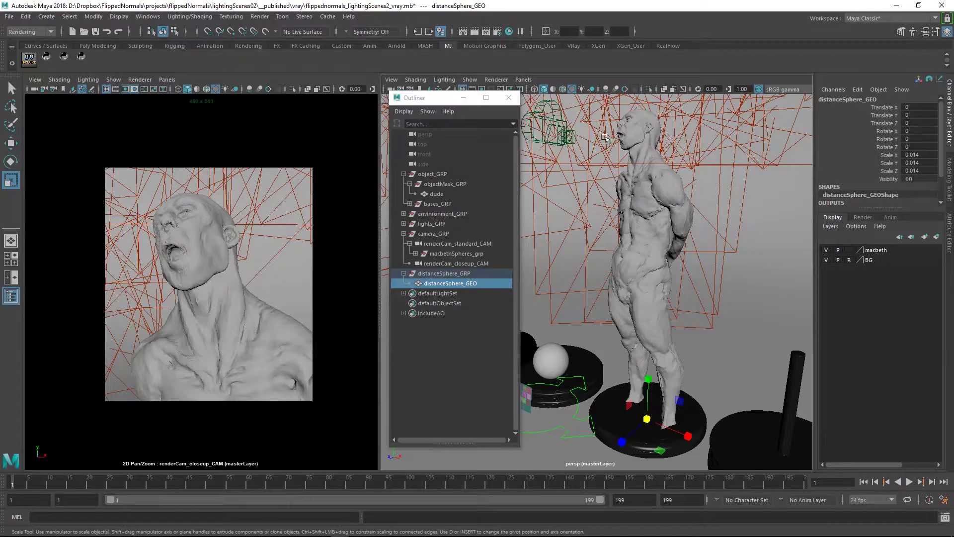
pyautogui.keyDown('alt'); pyautogui.moveTo(608, 149); pyautogui.dragTo(631, 190); pyautogui.keyUp('alt')
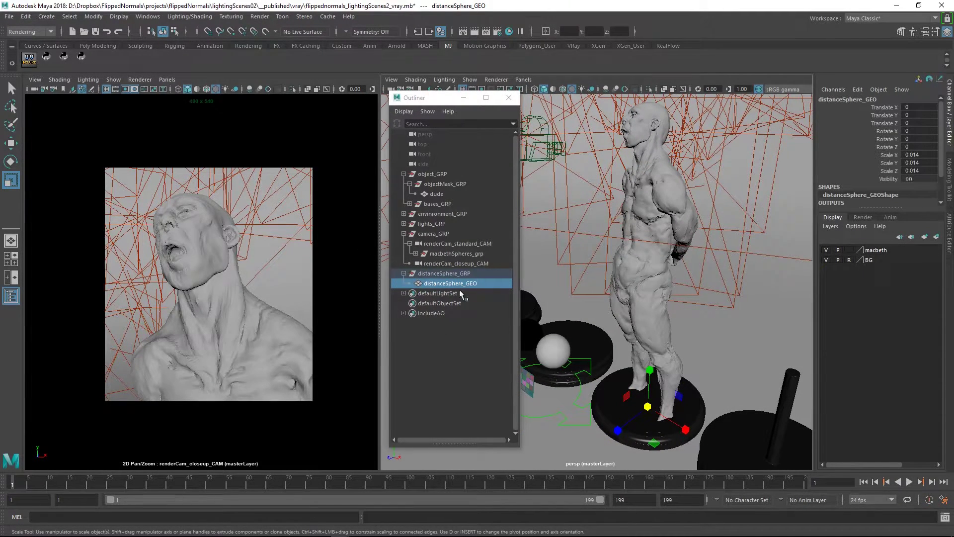
pyautogui.keyDown('alt'); pyautogui.moveTo(665, 284); pyautogui.dragTo(681, 298); pyautogui.keyUp('alt')
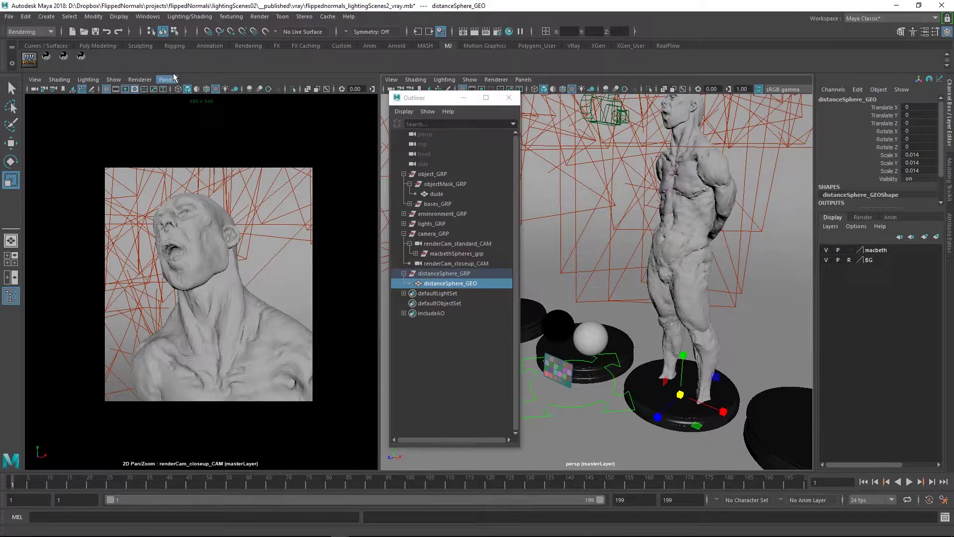
# Enable the Object Details heads-up display so the viewports report the selected object's distance from camera.
pyautogui.click(147, 17)
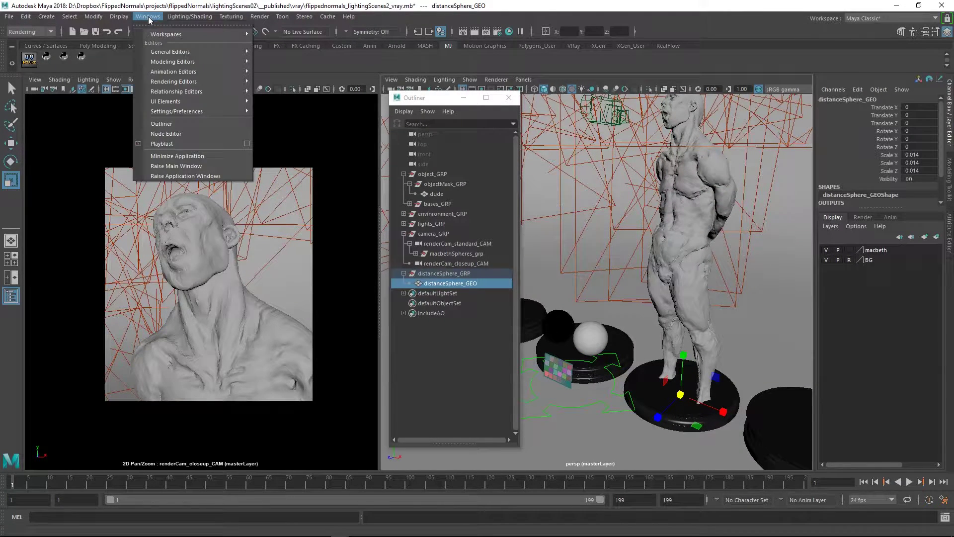
pyautogui.moveTo(120, 16)
pyautogui.moveTo(145, 52)
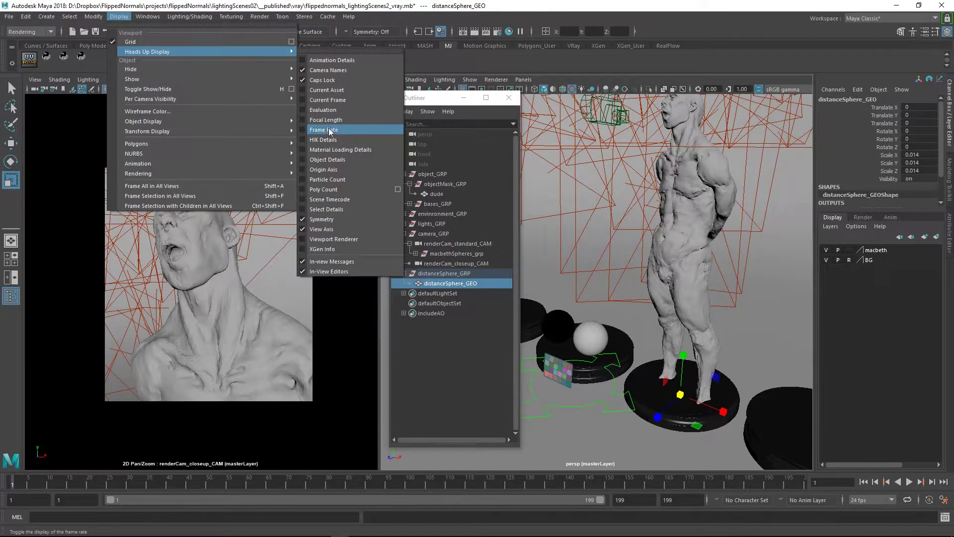
pyautogui.click(327, 159)
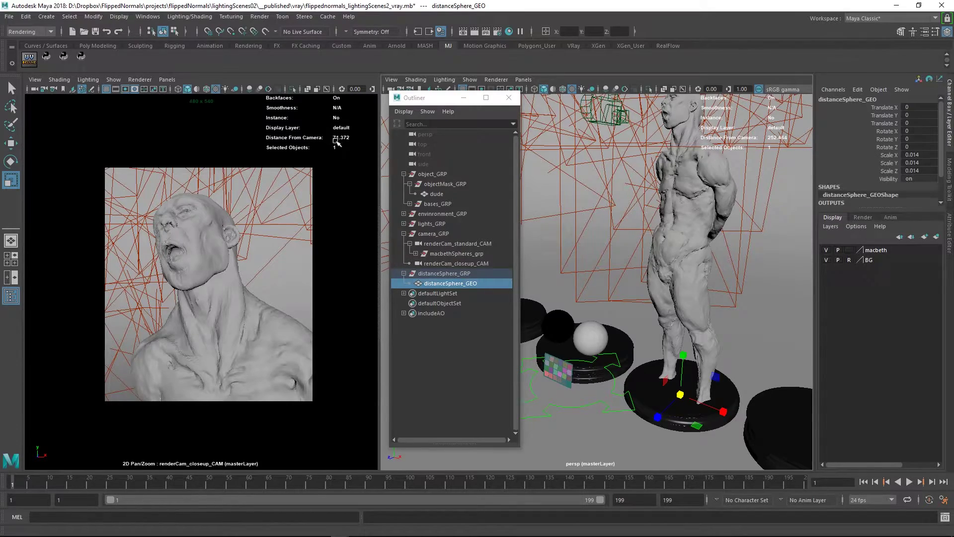
# Select renderCam_closeup_CAM and examine the physical camera settings in its shape's Extra VRay Attributes, including the focus distance.
pyautogui.keyDown('alt'); pyautogui.moveTo(690, 363); pyautogui.dragTo(503, 326); pyautogui.keyUp('alt')
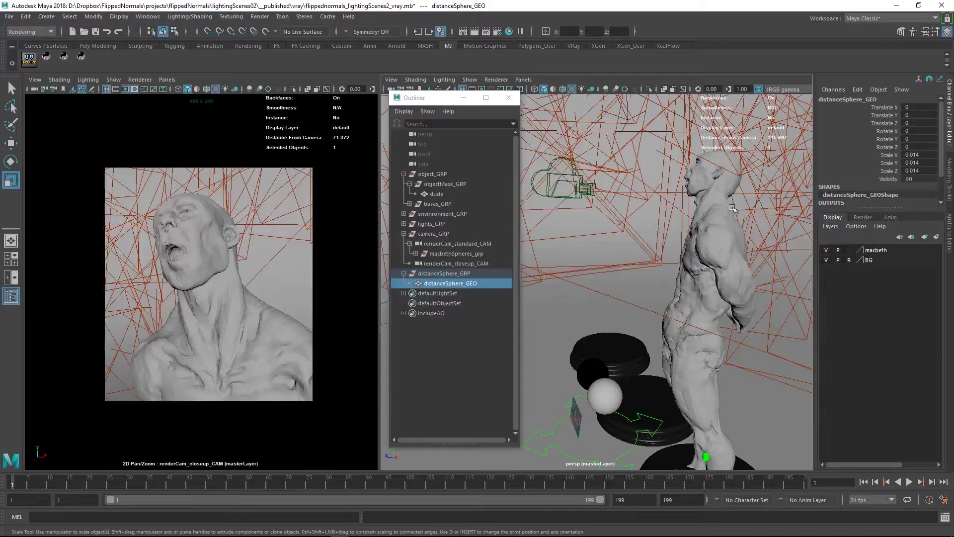
pyautogui.keyDown('alt'); pyautogui.moveTo(734, 210); pyautogui.dragTo(663, 231); pyautogui.keyUp('alt')
pyautogui.click(608, 148)
pyautogui.click(611, 153)
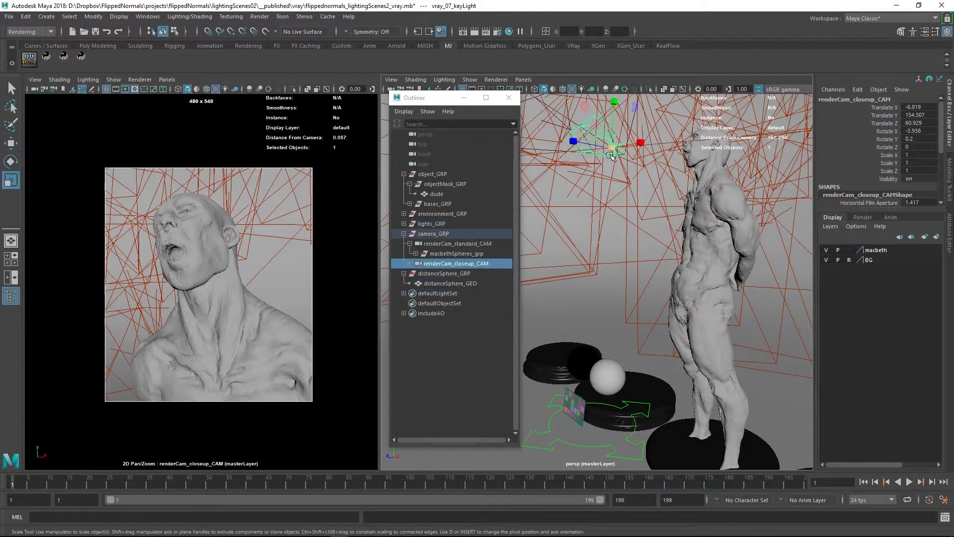
pyautogui.hotkey('ctrl', 'a')
pyautogui.click(845, 99)
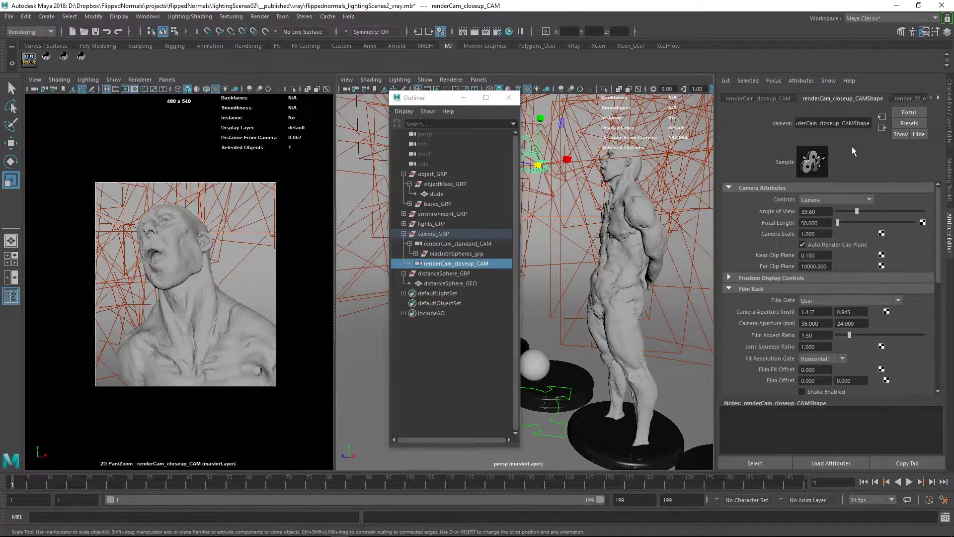
pyautogui.moveTo(934, 253); pyautogui.dragTo(940, 401)
pyautogui.click(763, 388)
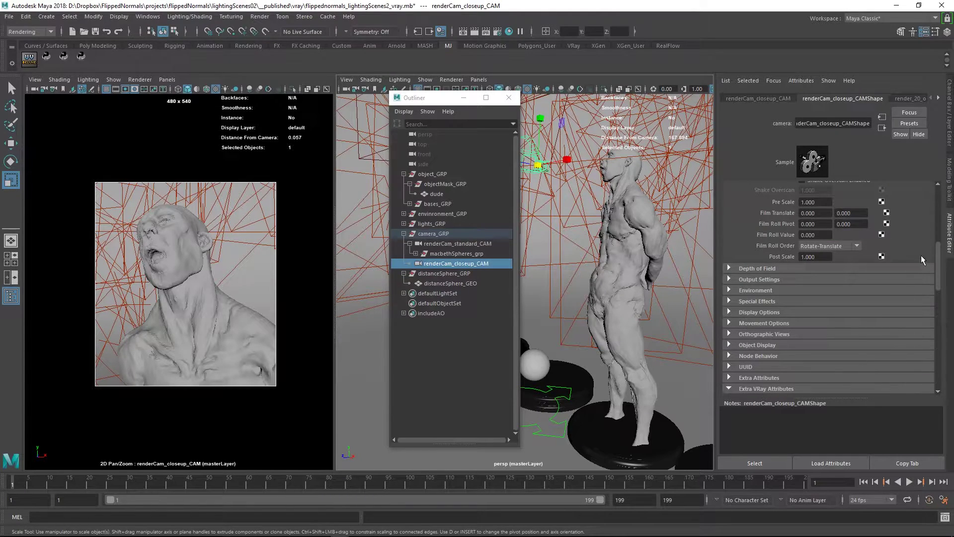
pyautogui.moveTo(937, 255); pyautogui.dragTo(932, 320)
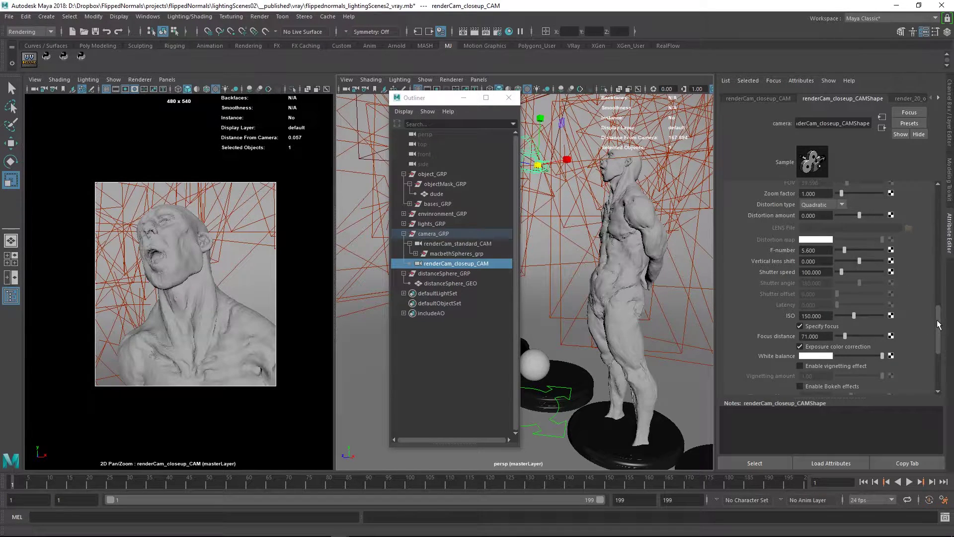
pyautogui.moveTo(939, 328)
pyautogui.mouseDown()
pyautogui.moveTo(940, 306)
pyautogui.moveTo(940, 318)
pyautogui.mouseUp()
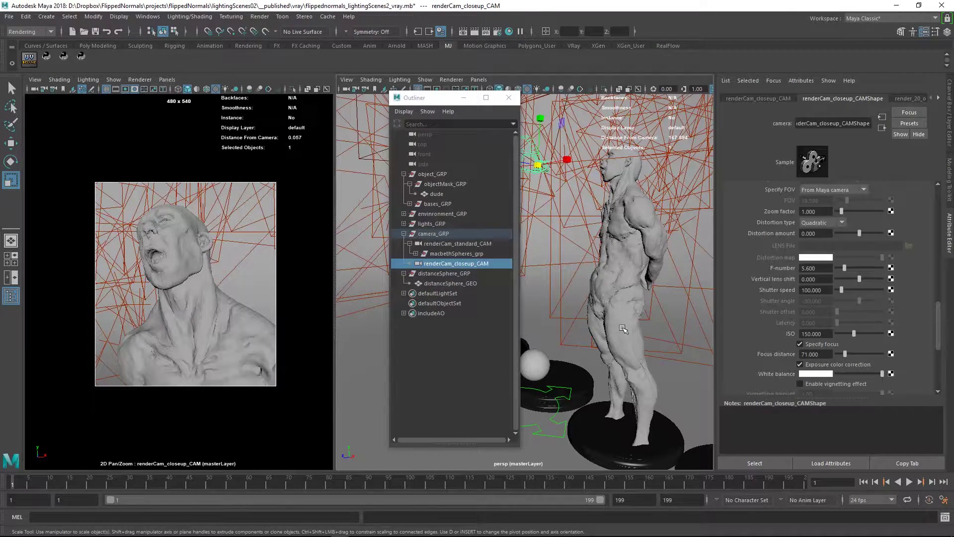
# Compare the close-up camera's focus distance with distanceSphere_GEO's distance from camera, and undo the selection of the sphere.
pyautogui.doubleClick(815, 354)
pyautogui.click(451, 284)
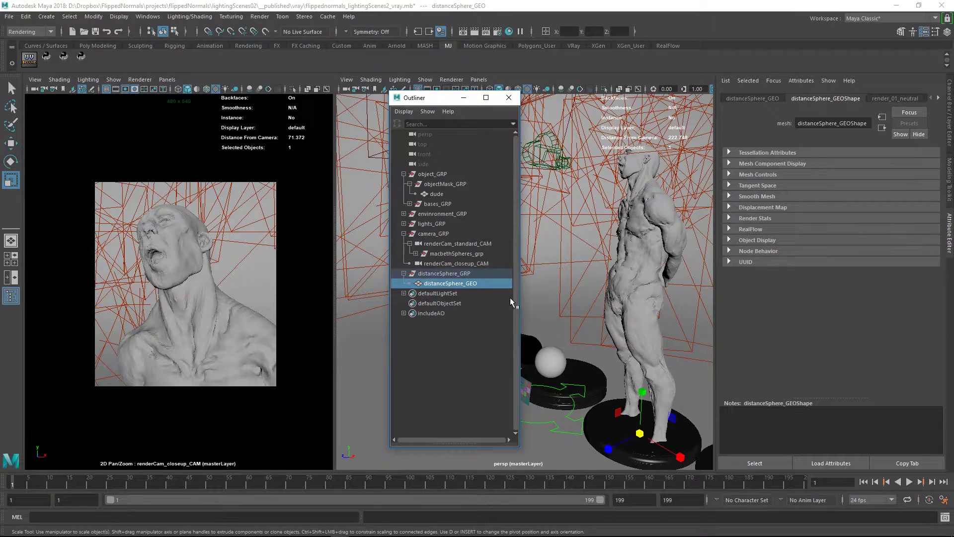
pyautogui.hotkey('ctrl', 'z')
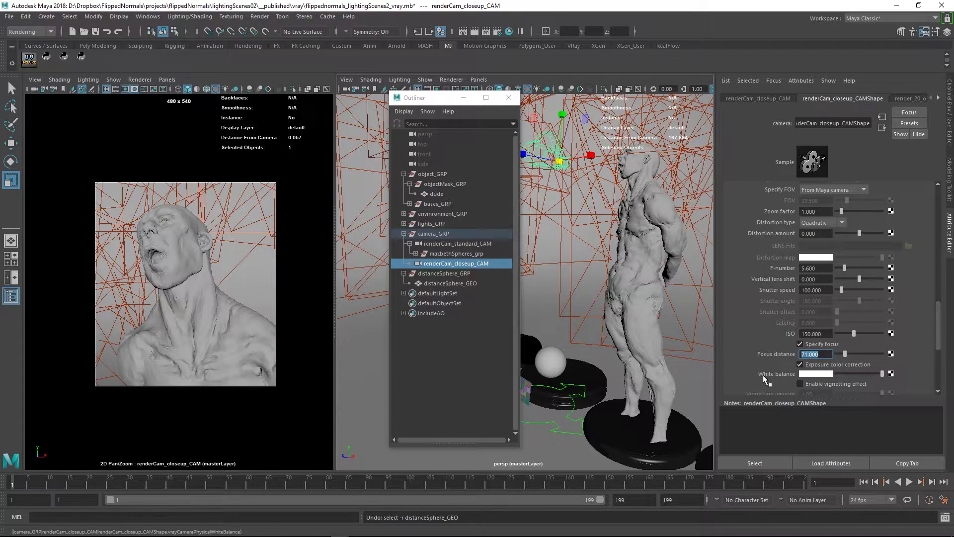
pyautogui.keyDown('alt'); pyautogui.moveTo(652, 304); pyautogui.dragTo(605, 309, button='middle'); pyautogui.keyUp('alt')
# Select distanceSphere_GEO and move it up to the figure's chest height, about 44 units from the close-up camera.
pyautogui.click(466, 282)
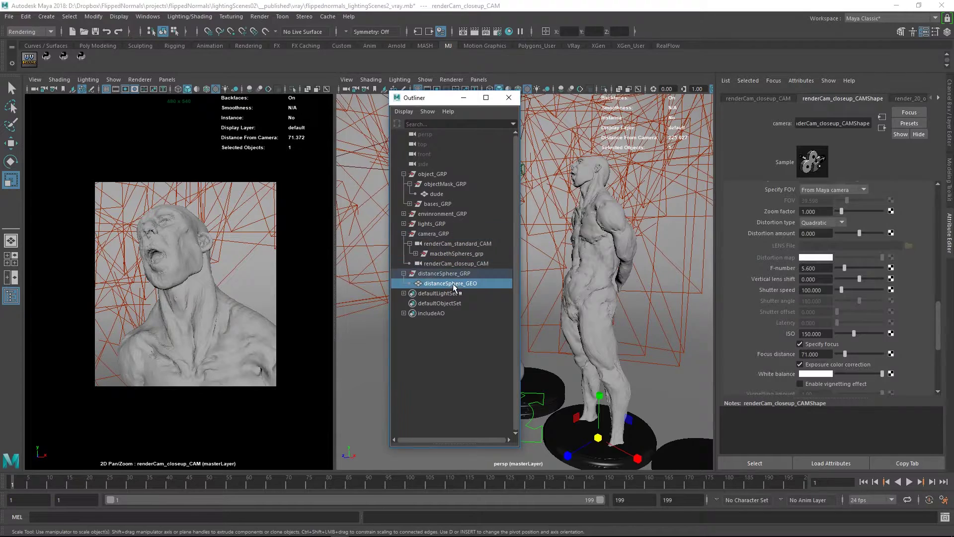
pyautogui.press('w')
pyautogui.moveTo(600, 434); pyautogui.dragTo(612, 219)
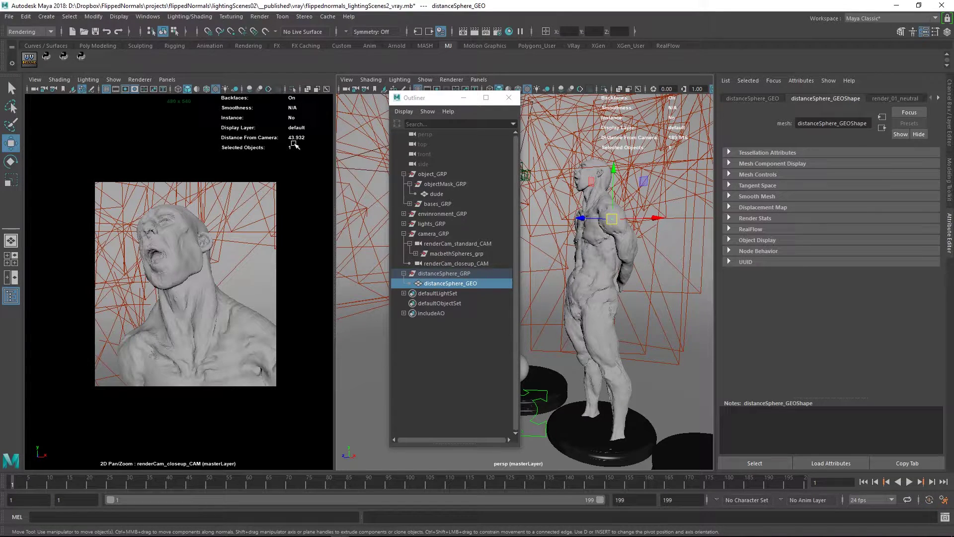
pyautogui.keyDown('alt'); pyautogui.moveTo(597, 273); pyautogui.dragTo(614, 245); pyautogui.keyUp('alt')
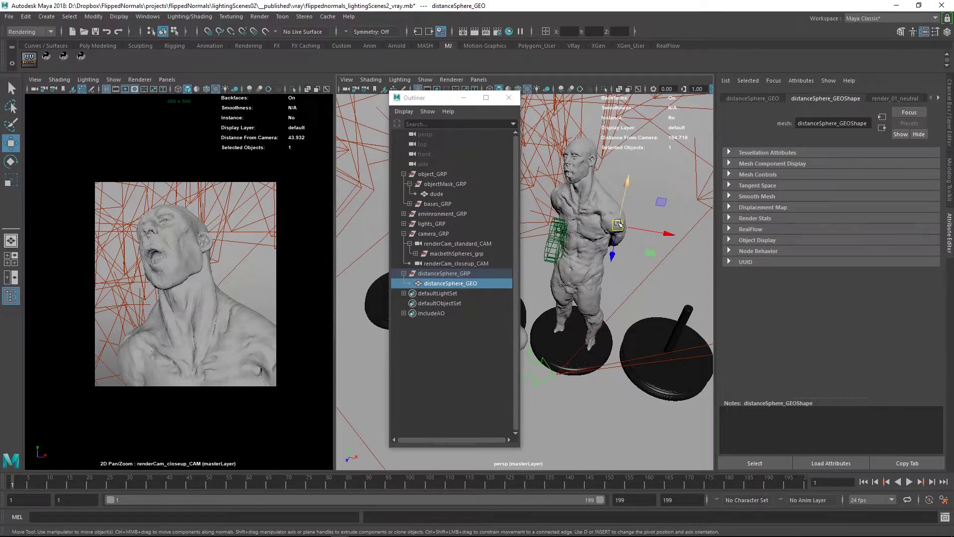
pyautogui.keyDown('alt'); pyautogui.moveTo(595, 292); pyautogui.dragTo(549, 293); pyautogui.keyUp('alt')
pyautogui.keyDown('alt'); pyautogui.moveTo(549, 292); pyautogui.dragTo(514, 293, button='middle'); pyautogui.keyUp('alt')
pyautogui.keyDown('alt'); pyautogui.moveTo(514, 292); pyautogui.dragTo(619, 325, button='right'); pyautogui.keyUp('alt')
# Hide distanceSphere_GRP and move the Outliner away from the perspective view.
pyautogui.click(444, 274)
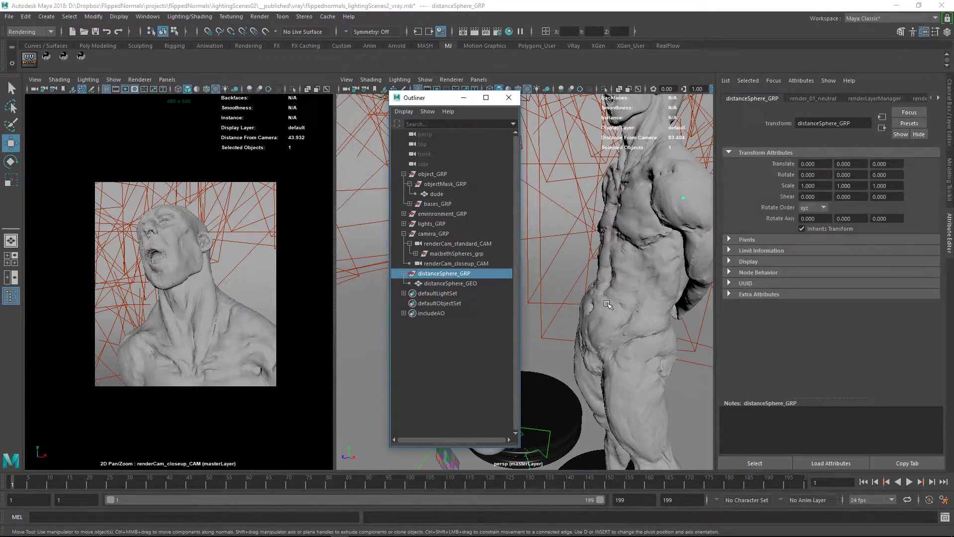
pyautogui.hotkey('ctrl', 'h')
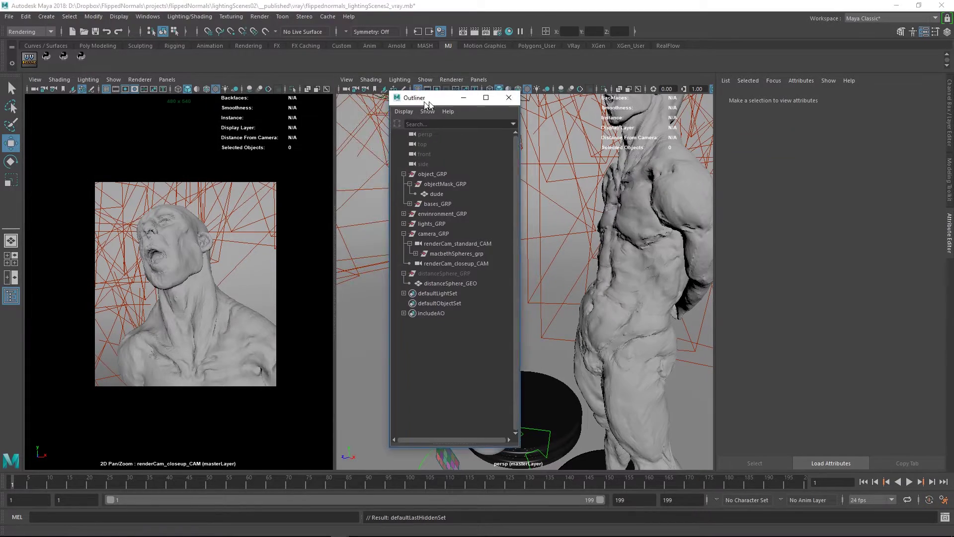
pyautogui.moveTo(432, 97); pyautogui.dragTo(354, 102)
pyautogui.keyDown('alt'); pyautogui.moveTo(588, 249); pyautogui.dragTo(584, 254); pyautogui.keyUp('alt')
# Bring up the render layers and preview render_20_oscars, render_13_highContrast and render_14_neutralWam, ending on render_20_oscars.
pyautogui.hotkey('ctrl', 'a')
pyautogui.scroll(-6, 608, 259)
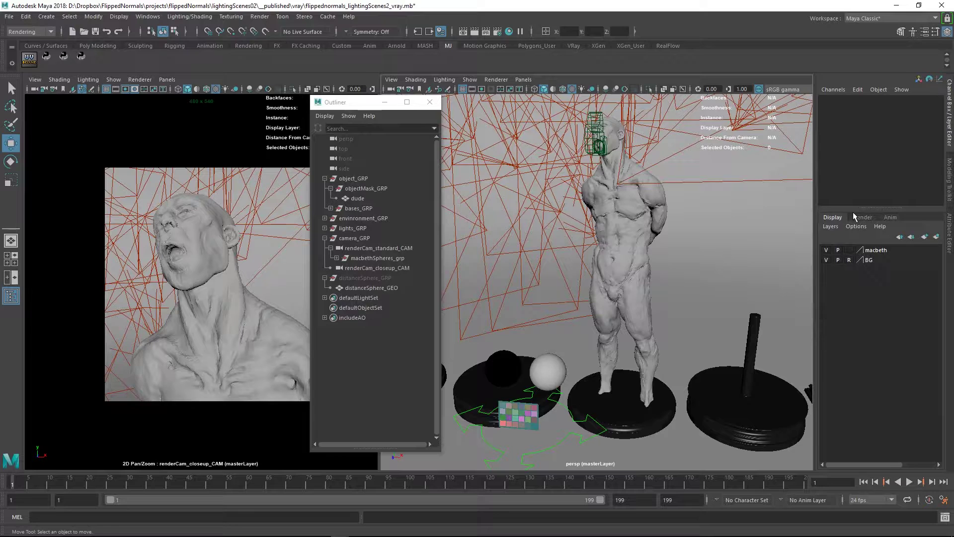
pyautogui.click(863, 217)
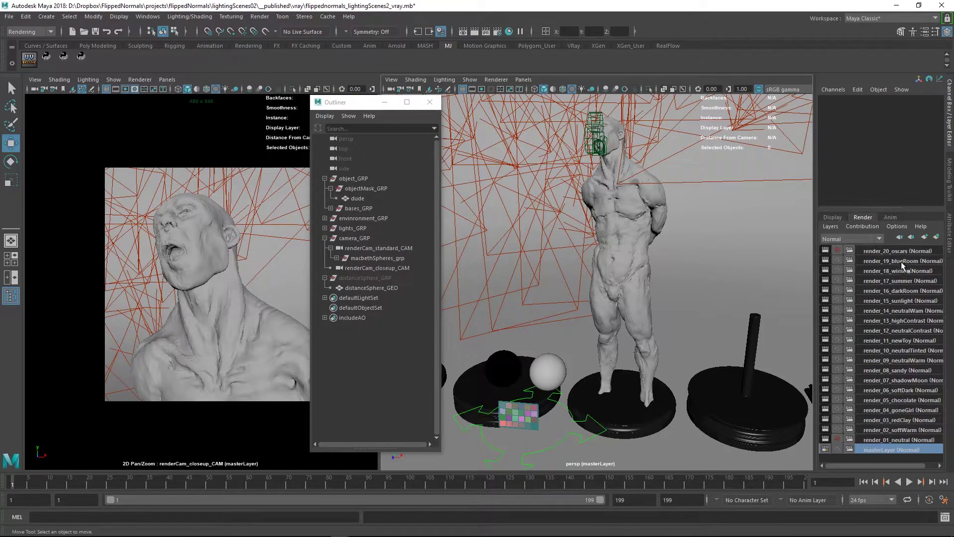
pyautogui.click(892, 252)
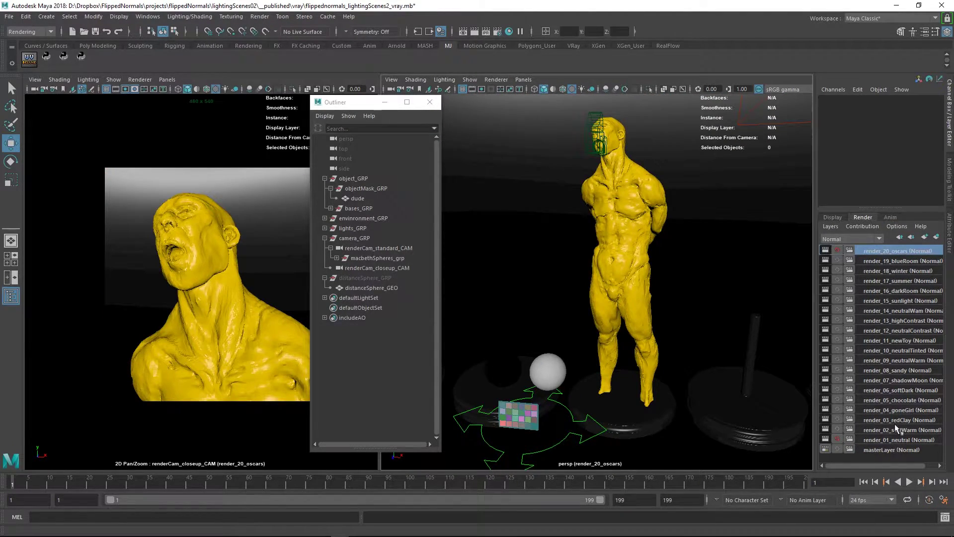
pyautogui.click(896, 320)
pyautogui.click(888, 311)
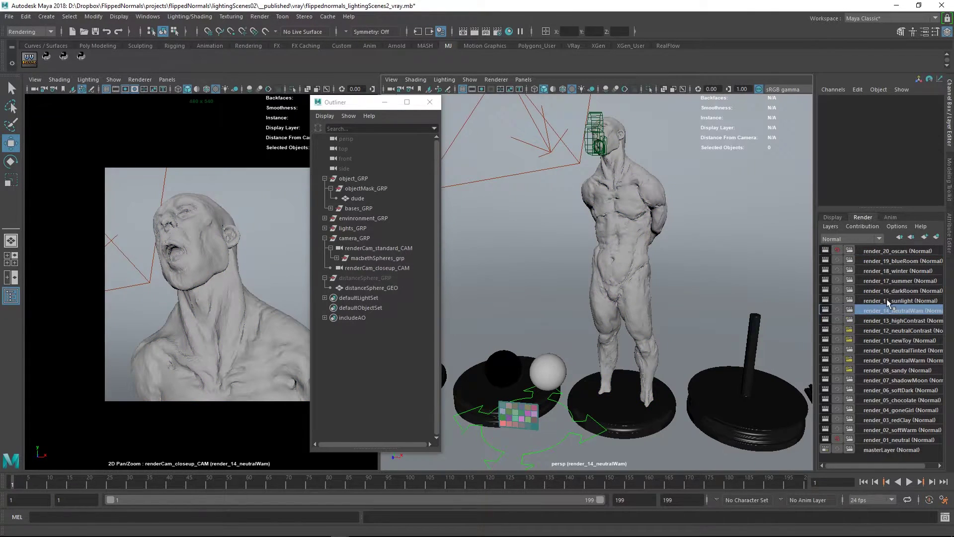
pyautogui.click(887, 250)
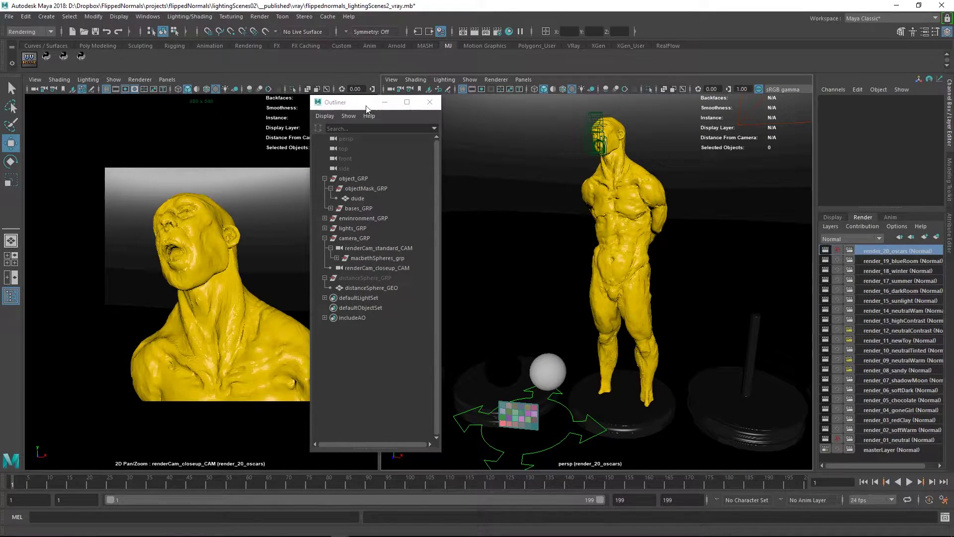
# Preview the render layers render_19_blueRoom, render_18_winter, render_17_summer and render_16_darkRoom, and return to render_20_oscars.
pyautogui.moveTo(358, 102); pyautogui.dragTo(318, 95)
pyautogui.keyDown('alt'); pyautogui.moveTo(659, 302); pyautogui.dragTo(648, 291); pyautogui.keyUp('alt')
pyautogui.click(888, 261)
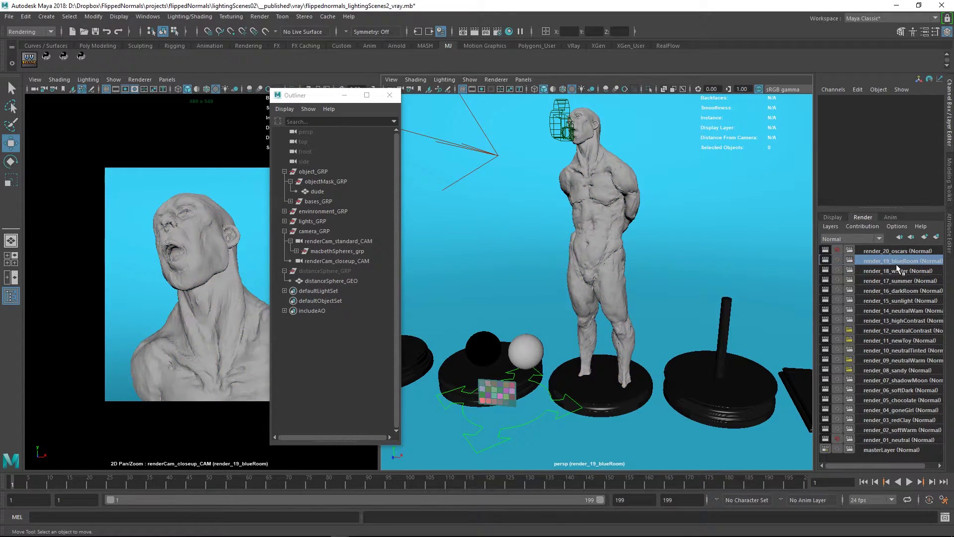
pyautogui.click(896, 271)
pyautogui.click(895, 280)
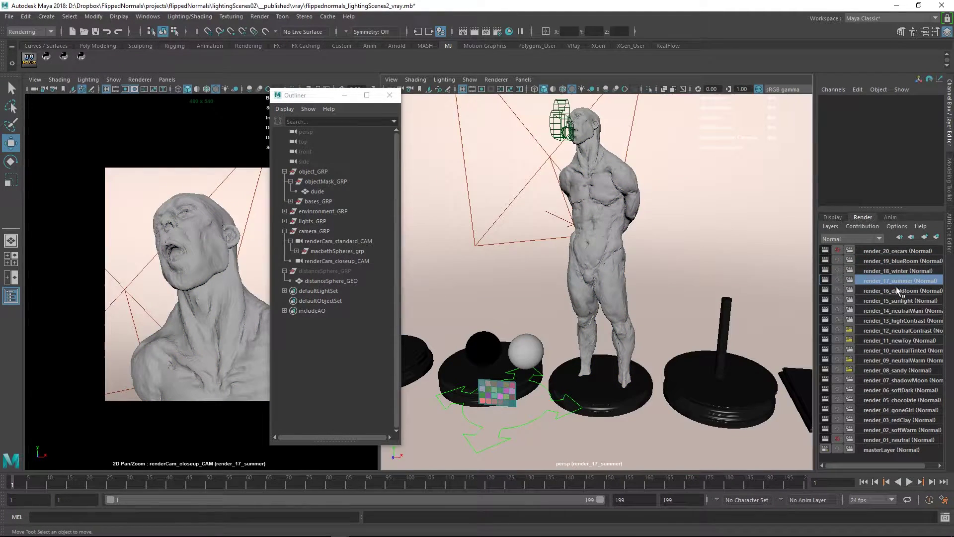
pyautogui.click(896, 290)
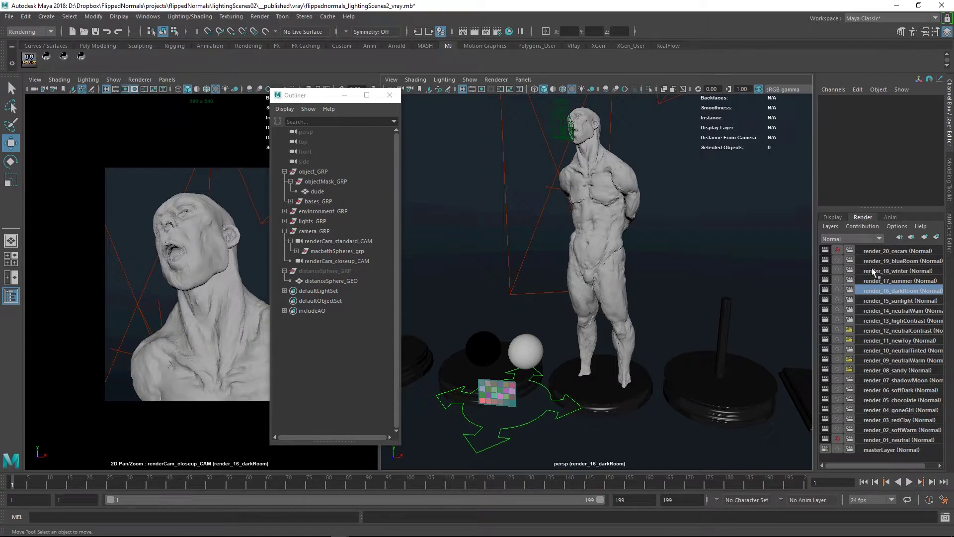
pyautogui.click(895, 251)
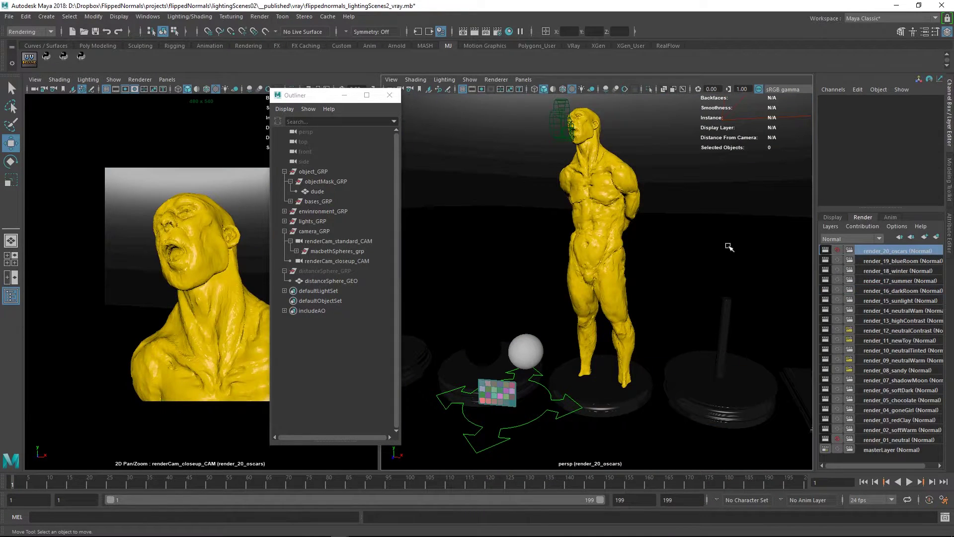
# Turn off DAG Objects Only in the Outliner and browse down to the scene's character, base and background materials.
pyautogui.click(285, 111)
pyautogui.click(282, 124)
pyautogui.moveTo(319, 95); pyautogui.dragTo(283, 80)
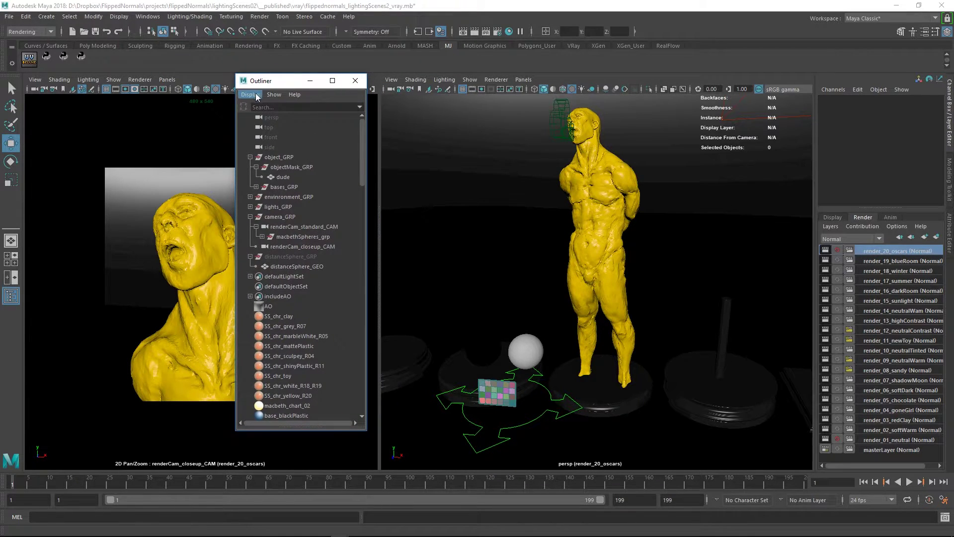
pyautogui.click(250, 94)
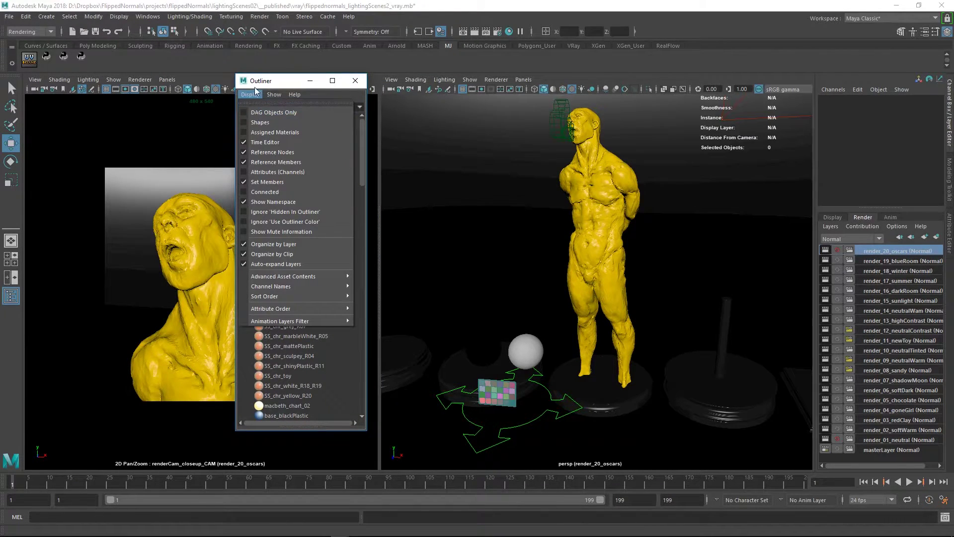
pyautogui.click(255, 88)
pyautogui.moveTo(361, 148); pyautogui.dragTo(361, 178)
# Open the Hypershade, compare the materials as swatches and as a plain list, and close it.
pyautogui.click(148, 17)
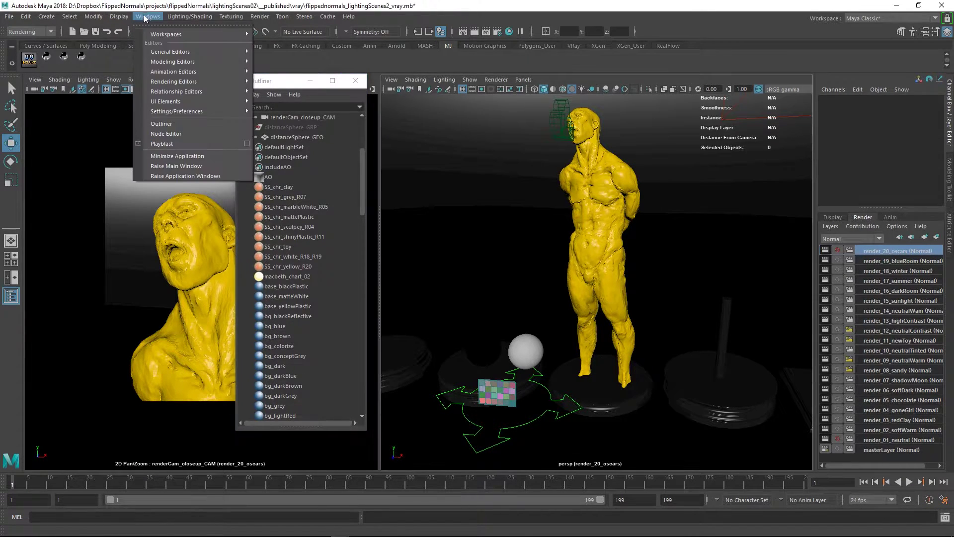
pyautogui.moveTo(188, 84)
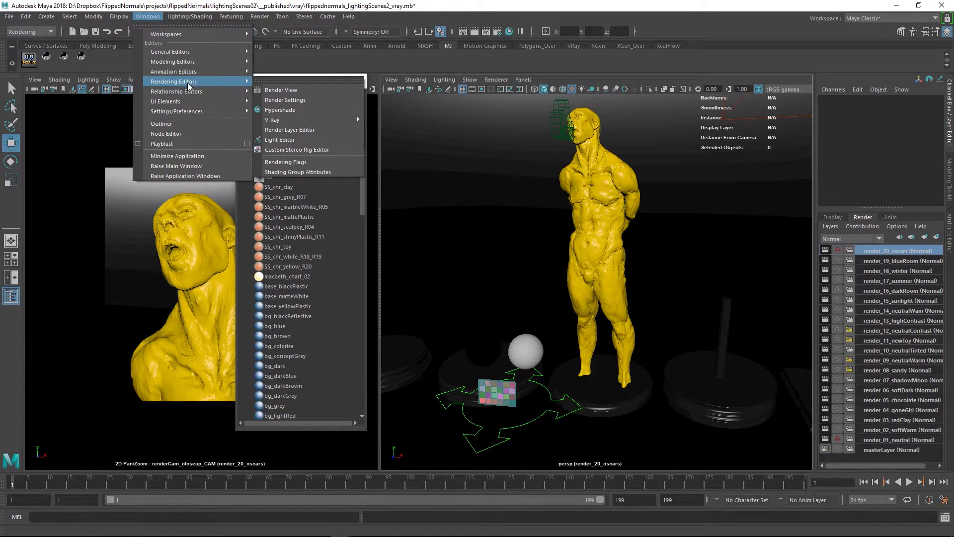
pyautogui.click(291, 109)
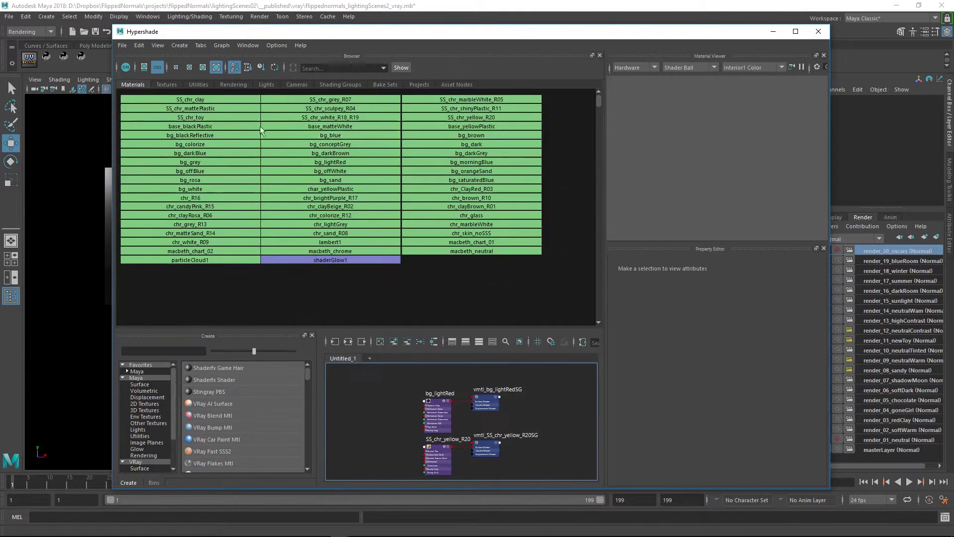
pyautogui.click(144, 67)
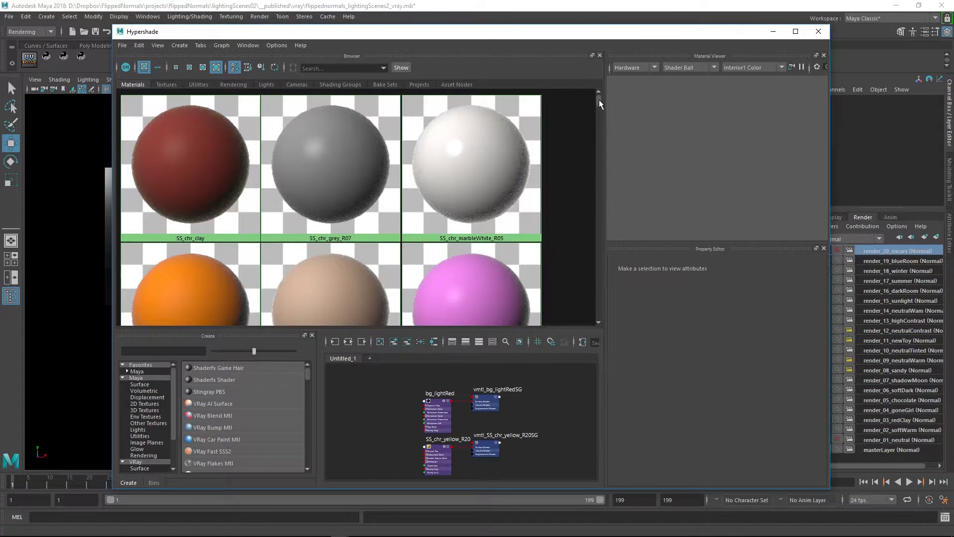
pyautogui.click(159, 68)
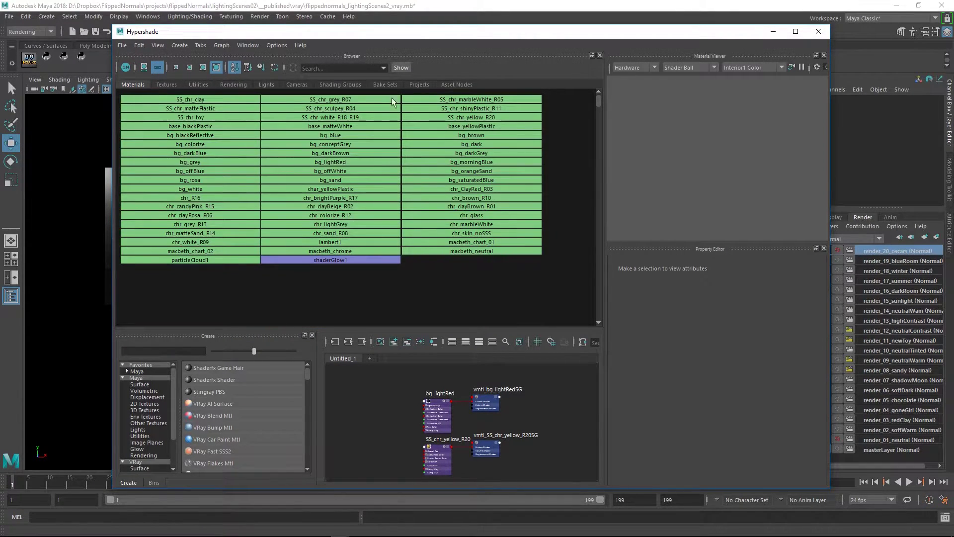
pyautogui.click(811, 35)
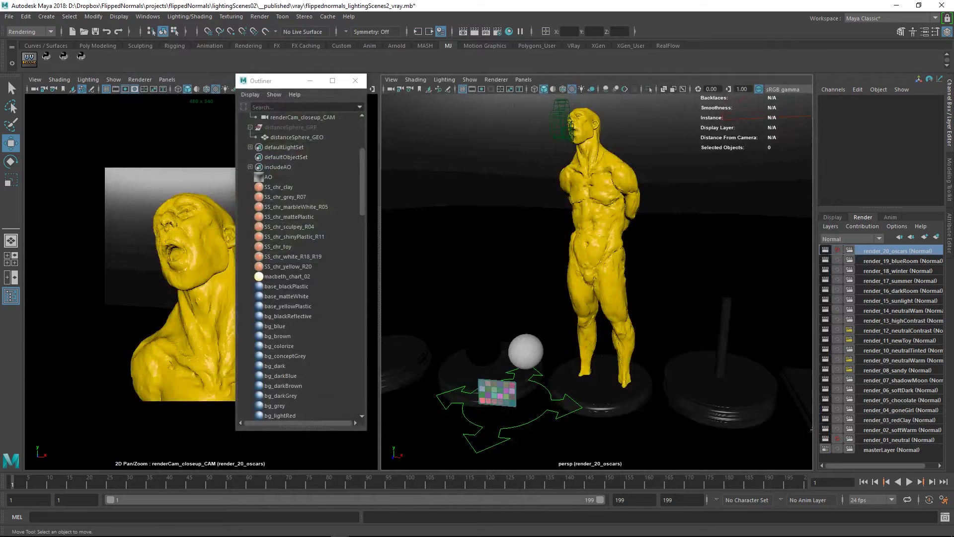
# Assign the SS_chr_sculpey_R04 material from the Outliner to the standing figure.
pyautogui.scroll(-2, 347, 182)
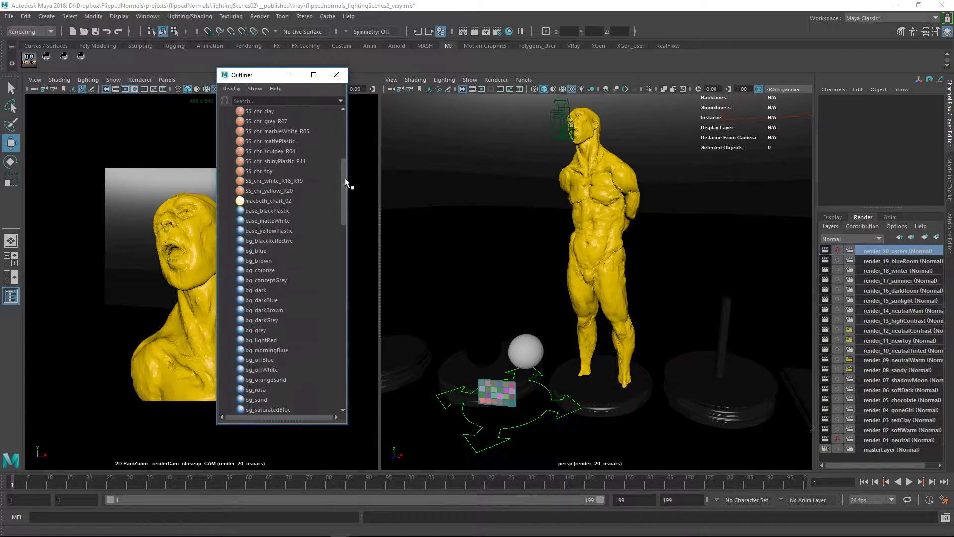
pyautogui.rightClick(278, 152)
pyautogui.click(268, 152)
pyautogui.moveTo(358, 147); pyautogui.dragTo(591, 186, button='middle')
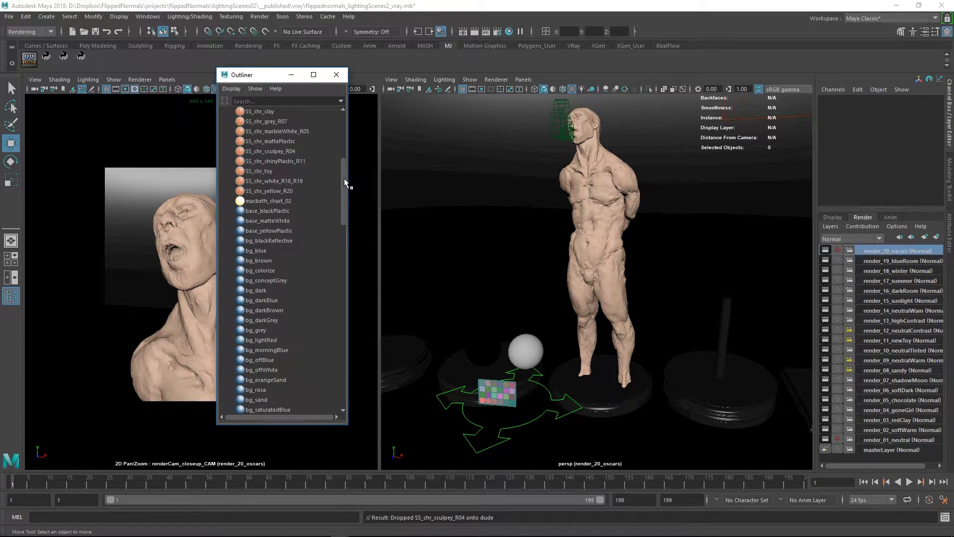
# Assign the SS_chr_yellow_R20 material from the Outliner back to the standing figure.
pyautogui.moveTo(344, 178); pyautogui.dragTo(344, 169)
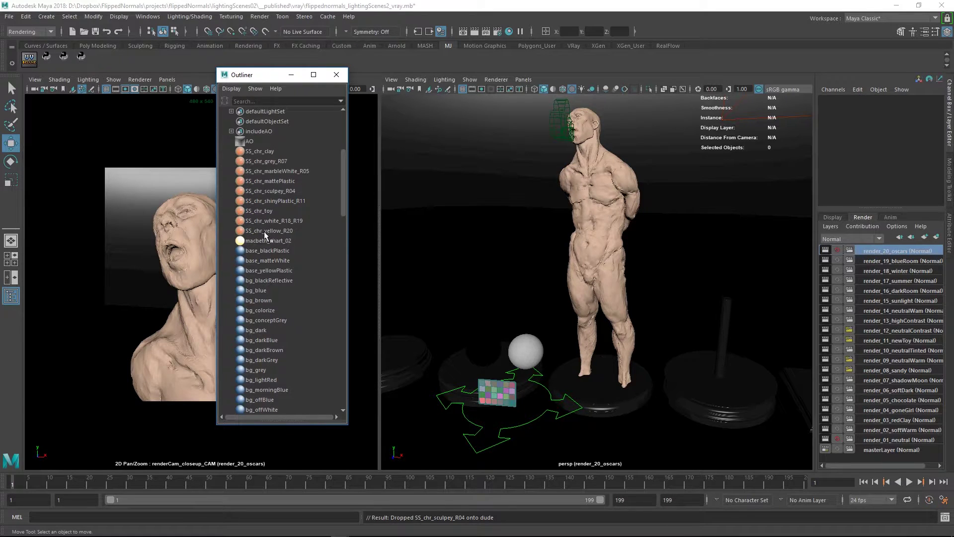
pyautogui.moveTo(273, 229); pyautogui.dragTo(550, 214, button='middle')
pyautogui.moveTo(594, 190); pyautogui.dragTo(595, 190, button='middle')
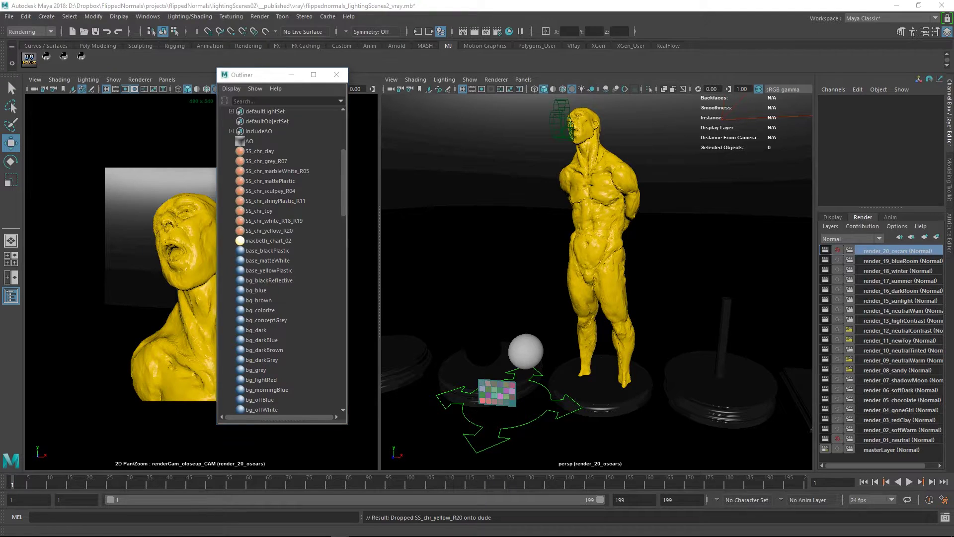
# Bring the V-Ray frame buffer over the perspective view, display the multimatte pass and bring the Outliner's object groups into view.
pyautogui.moveTo(953, 153); pyautogui.dragTo(569, 120)
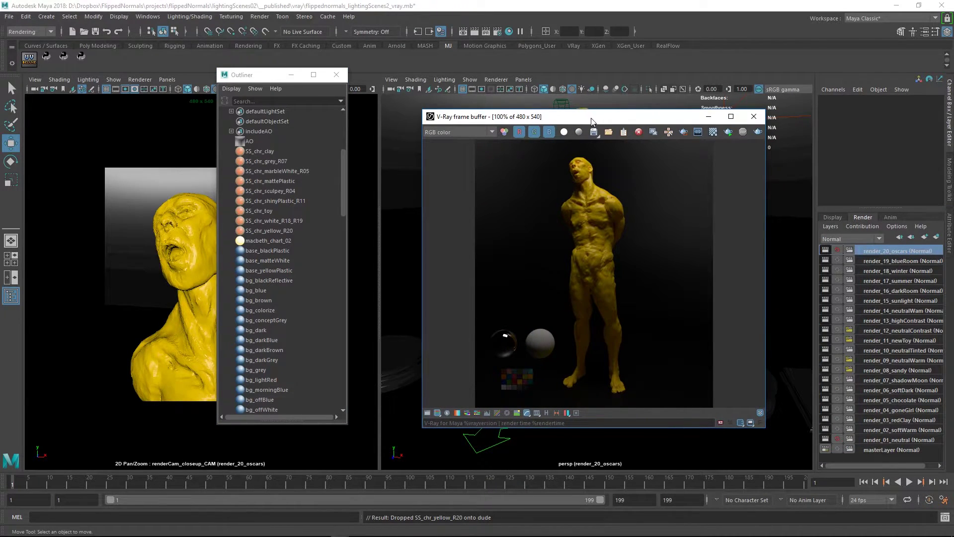
pyautogui.moveTo(560, 122); pyautogui.dragTo(562, 103)
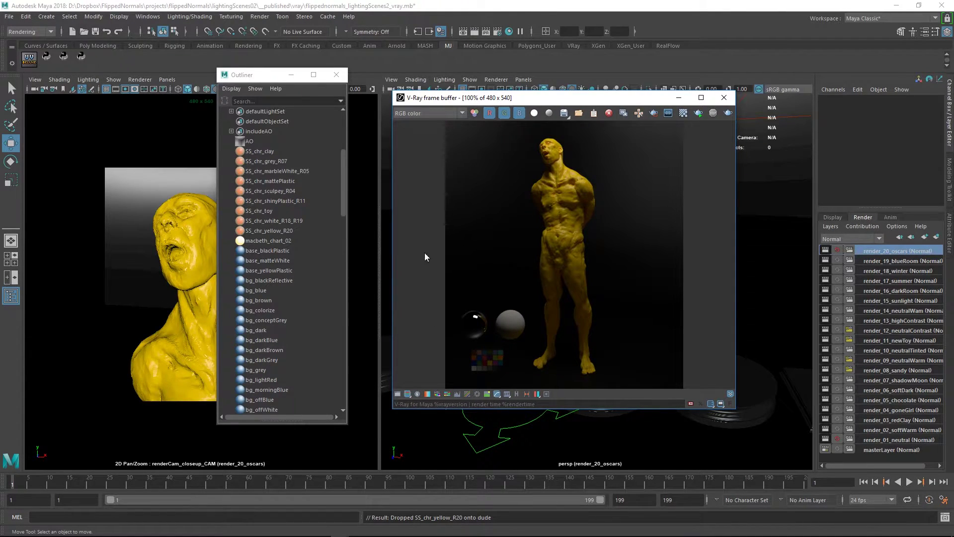
pyautogui.click(427, 112)
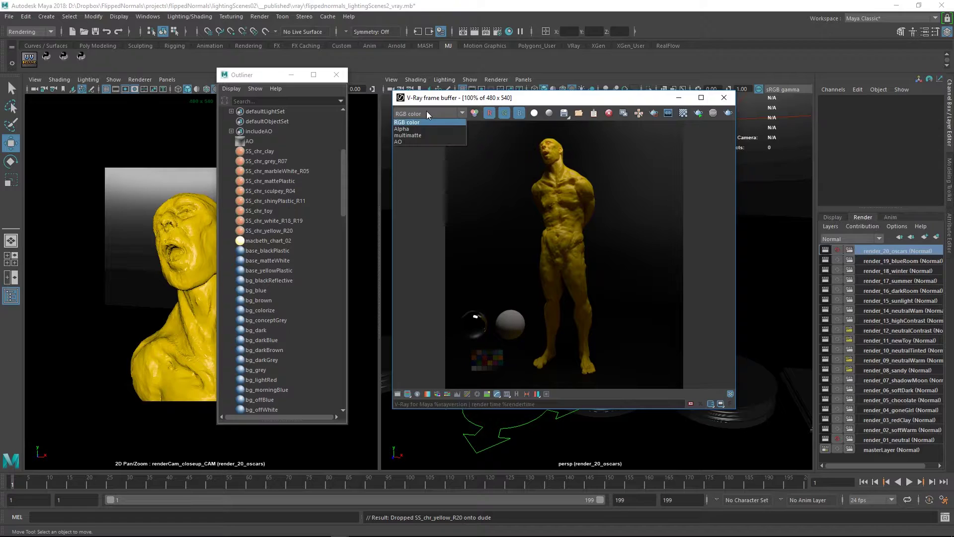
pyautogui.click(421, 135)
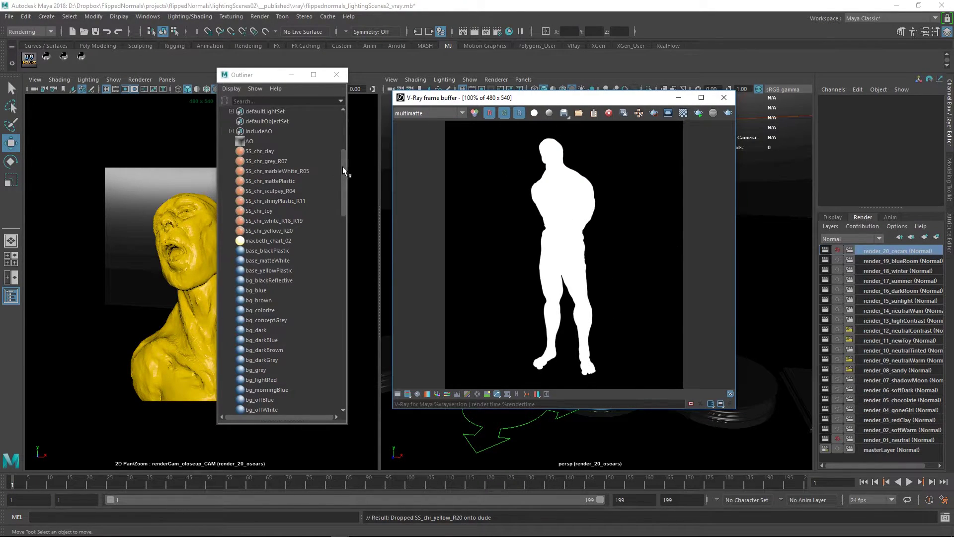
pyautogui.moveTo(342, 166); pyautogui.dragTo(335, 112)
# View the AO pass in the V-Ray frame buffer, return to RGB color and close the frame buffer.
pyautogui.click(425, 113)
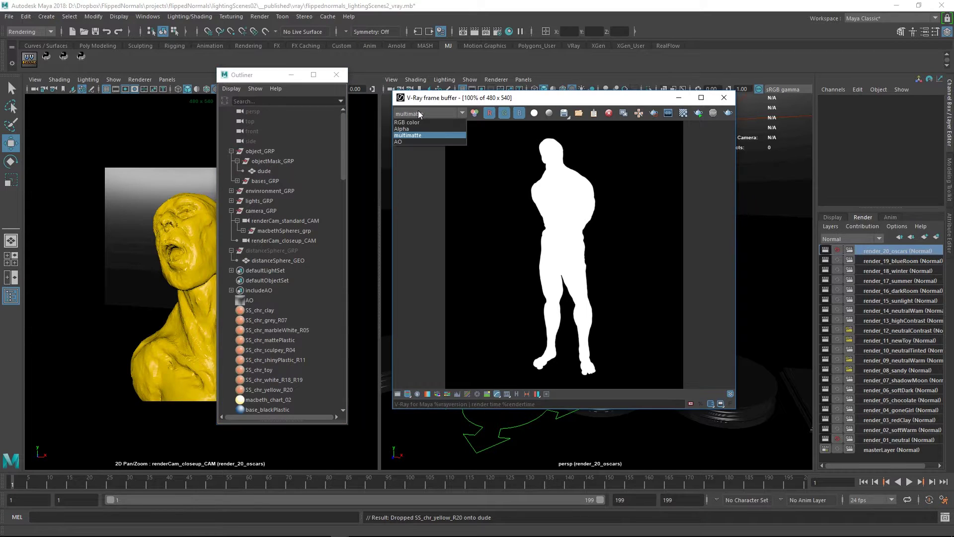
pyautogui.click(416, 142)
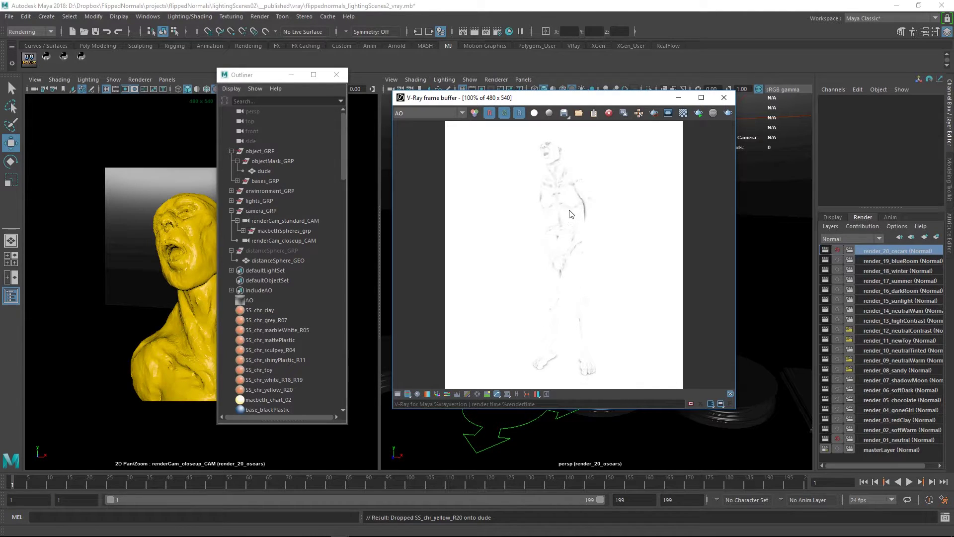
pyautogui.click(426, 111)
pyautogui.click(422, 122)
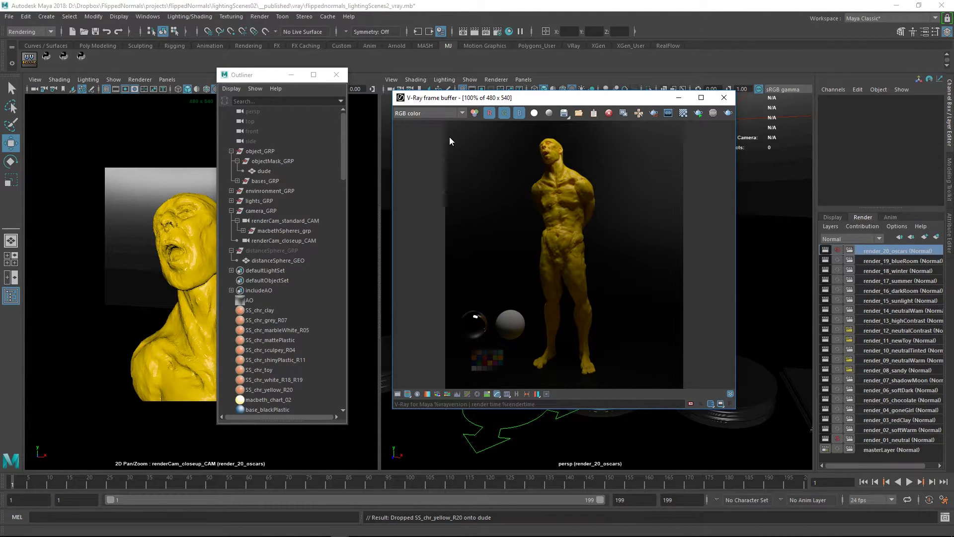
pyautogui.click(721, 98)
# Try moving vray_20_keyLight away from its place above the figure, and undo the move.
pyautogui.keyDown('alt'); pyautogui.moveTo(690, 223); pyautogui.dragTo(556, 264); pyautogui.keyUp('alt')
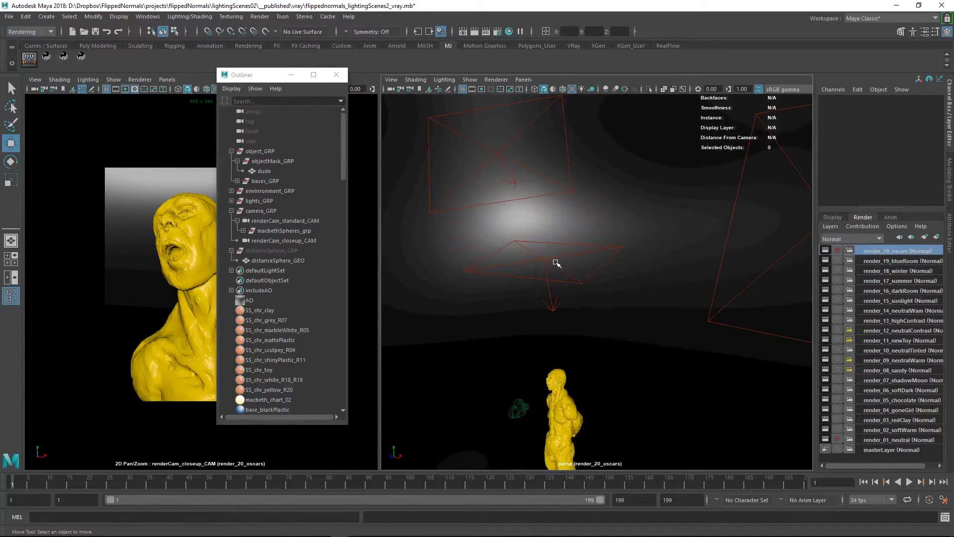
pyautogui.click(546, 261)
pyautogui.keyDown('alt'); pyautogui.moveTo(546, 261); pyautogui.dragTo(627, 263, button='middle'); pyautogui.keyUp('alt')
pyautogui.moveTo(615, 250); pyautogui.dragTo(443, 232)
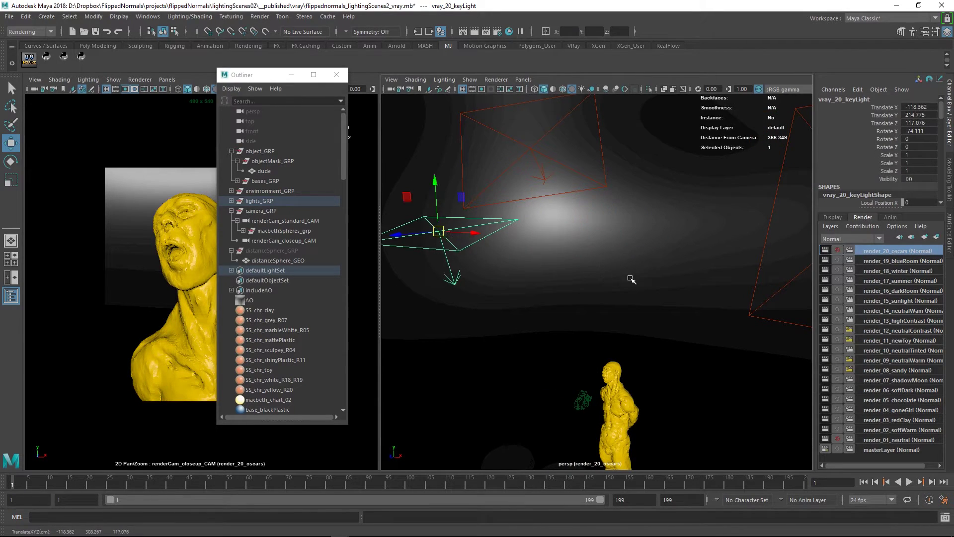
pyautogui.hotkey('ctrl', 'z')
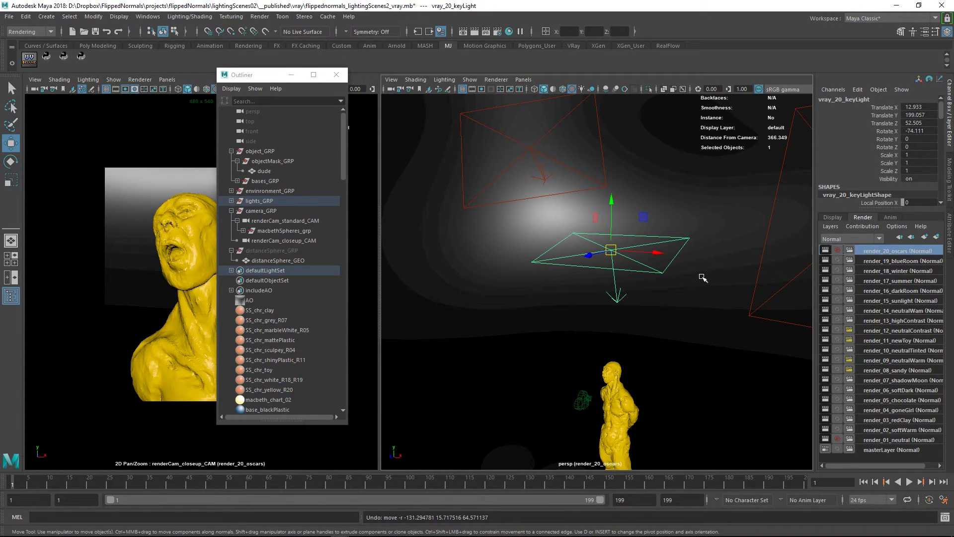
# Bring the V-Ray frame buffer back up and look through its image saving options.
pyautogui.hotkey('alt', 'Tab')
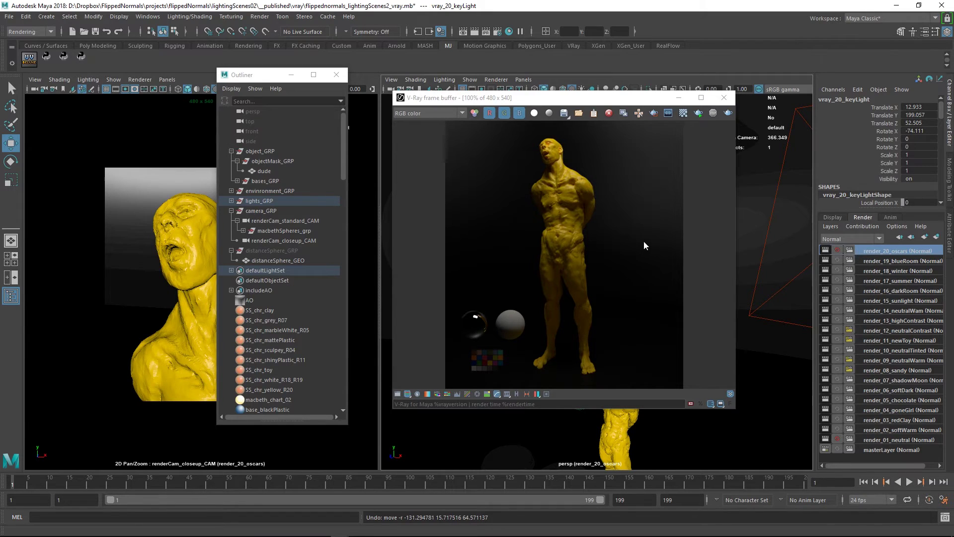
pyautogui.click(565, 114)
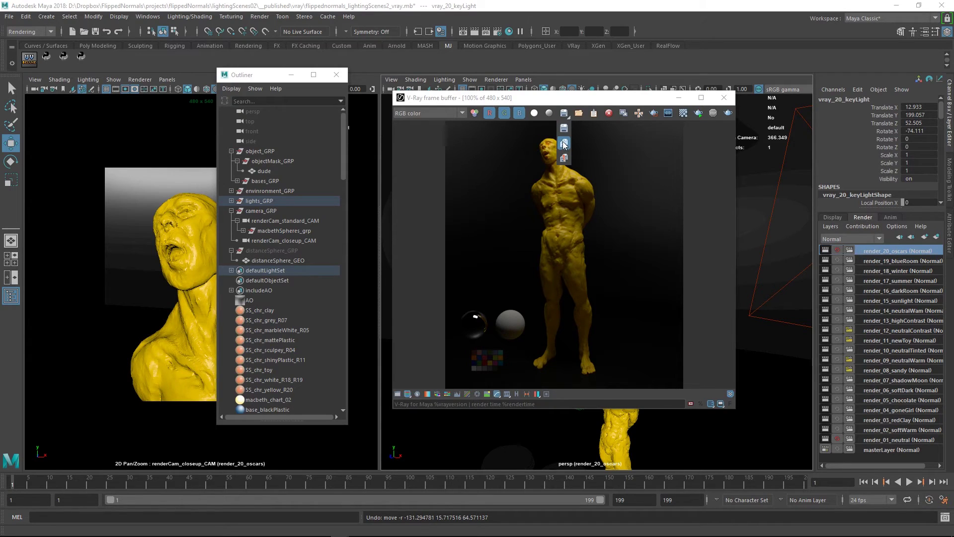
pyautogui.click(564, 115)
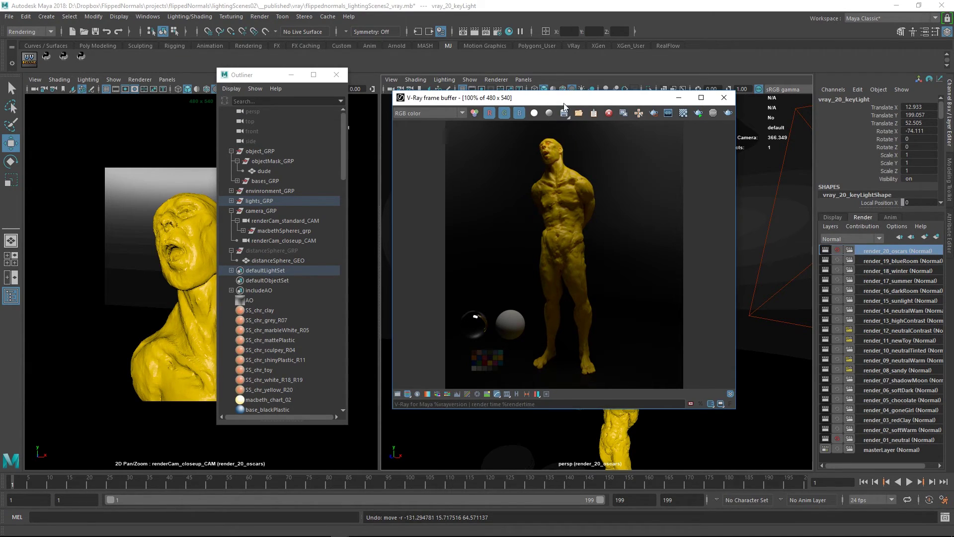